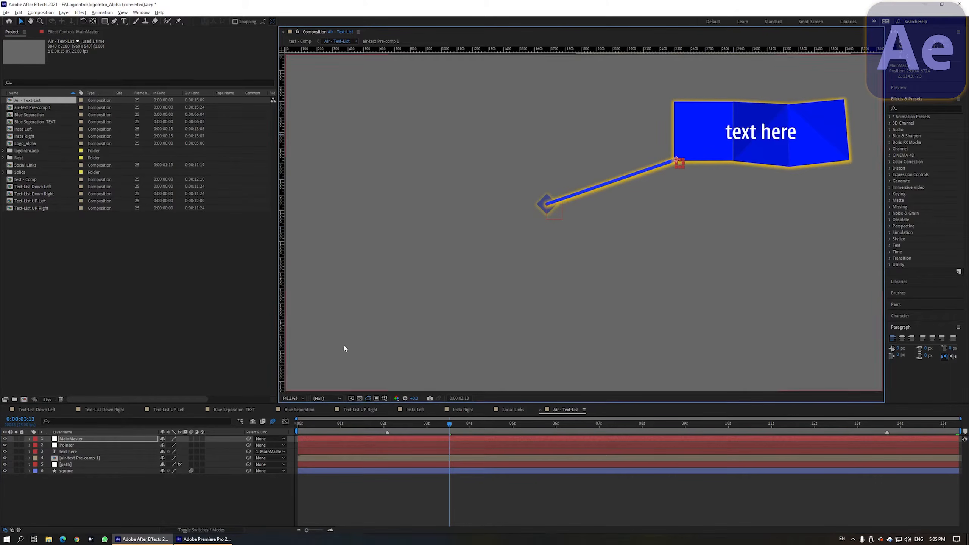
Step: Delete the Position expression on the air-text Pre-comp 1 layer
{"action": "left_click", "coordinate": [81, 458]}
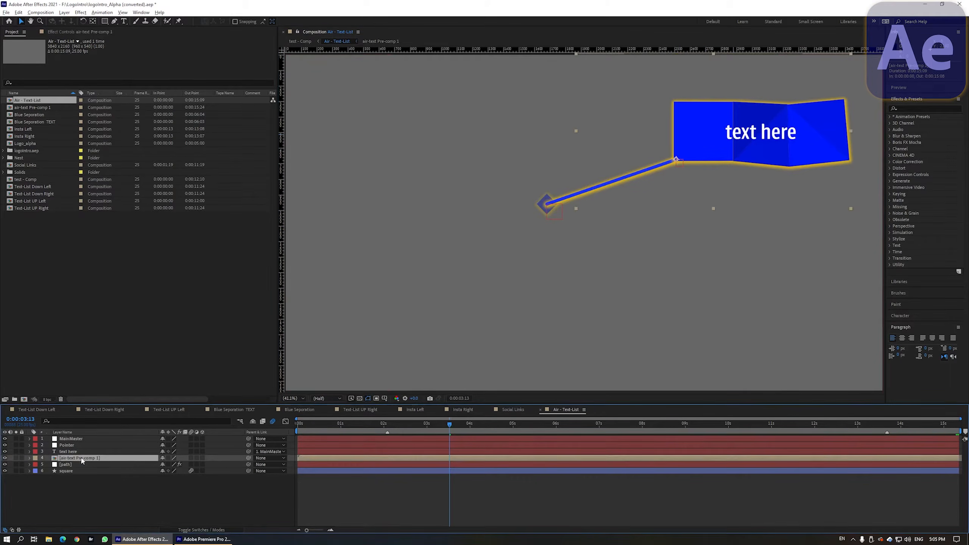
{"action": "key", "text": "u"}
{"action": "key", "text": "u"}
{"action": "scroll", "coordinate": [168, 469], "scroll_direction": "down", "scroll_amount": 1}
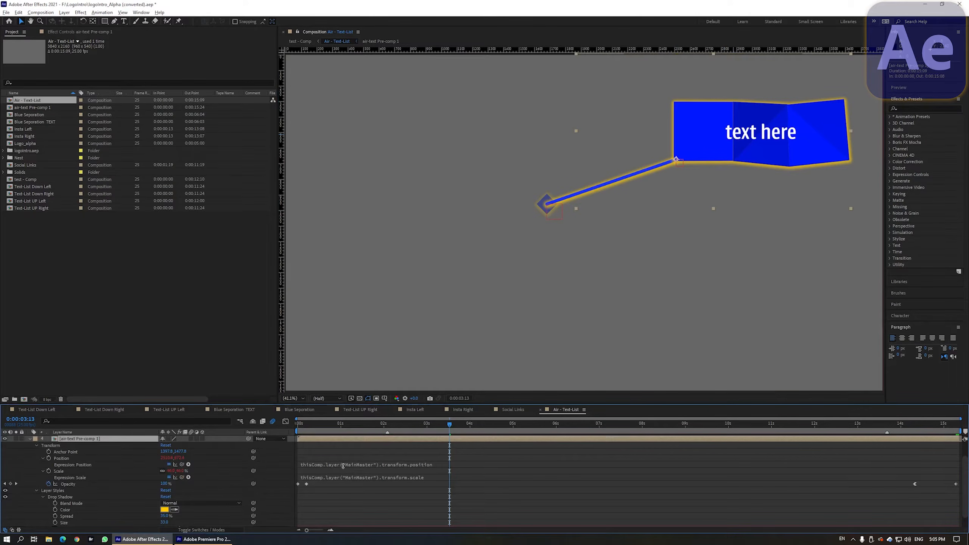
{"action": "scroll", "coordinate": [343, 466], "scroll_direction": "up", "scroll_amount": 1}
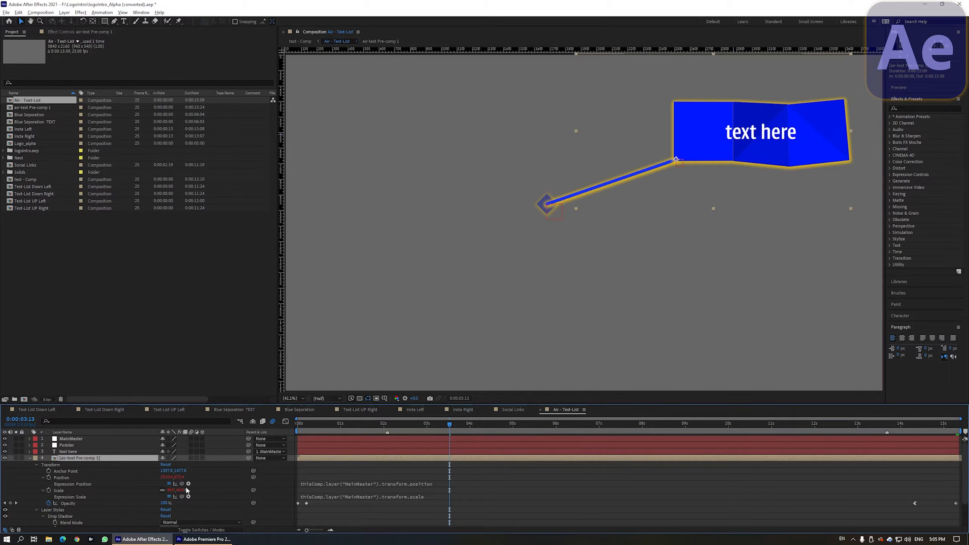
{"action": "left_click", "coordinate": [329, 484]}
{"action": "left_click", "coordinate": [359, 483]}
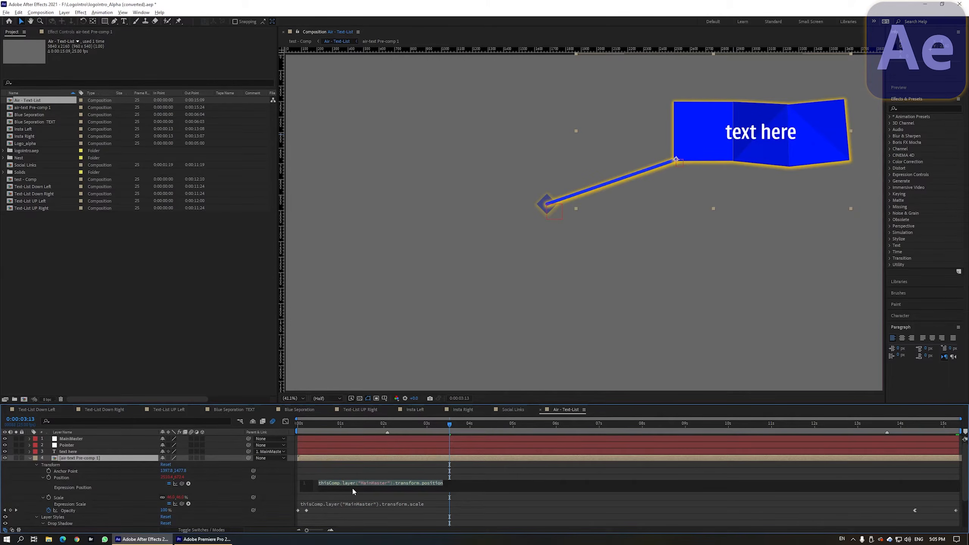
{"action": "key", "text": "BackSpace"}
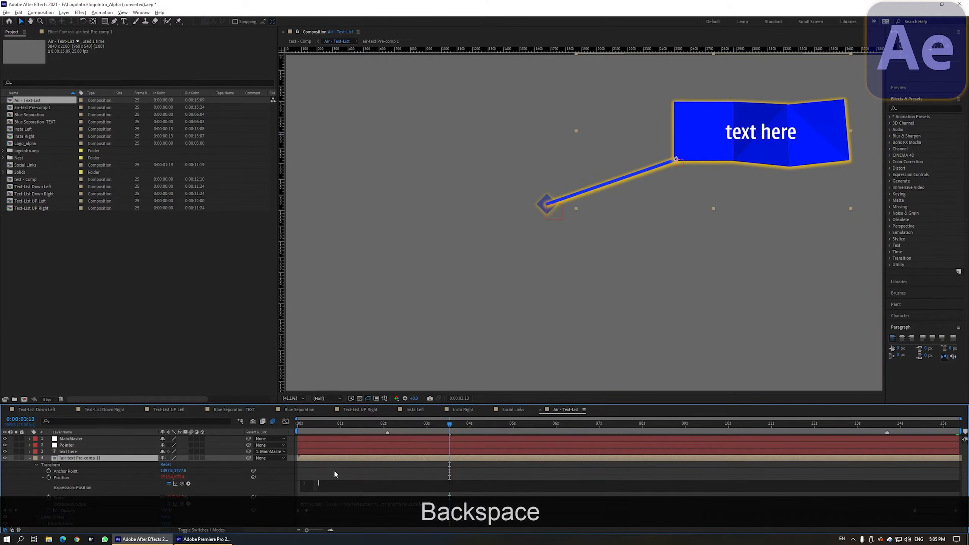
{"action": "left_click", "coordinate": [335, 474]}
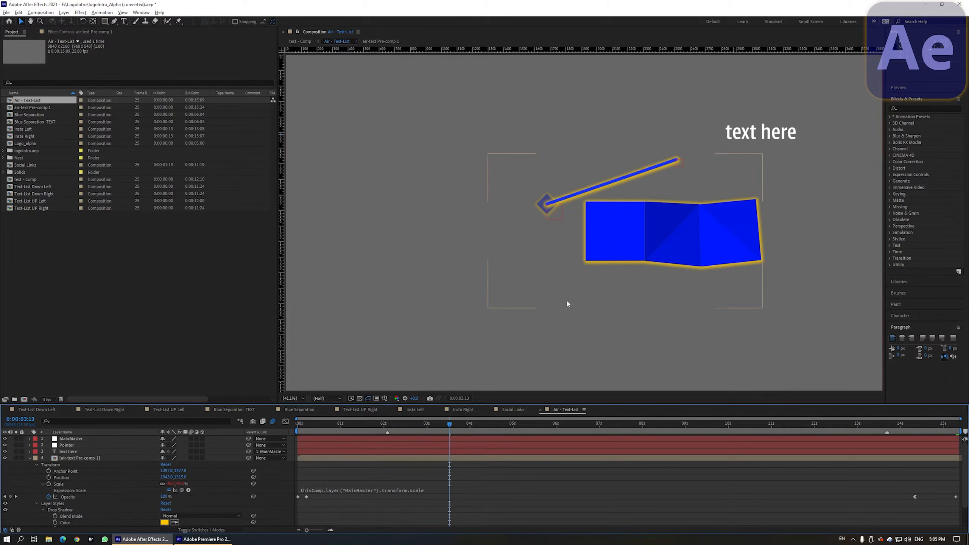
Step: Add a Position expression to air-text Pre-comp 1 and pick-whip it to MainMaster's Position
{"action": "left_click", "coordinate": [81, 450]}
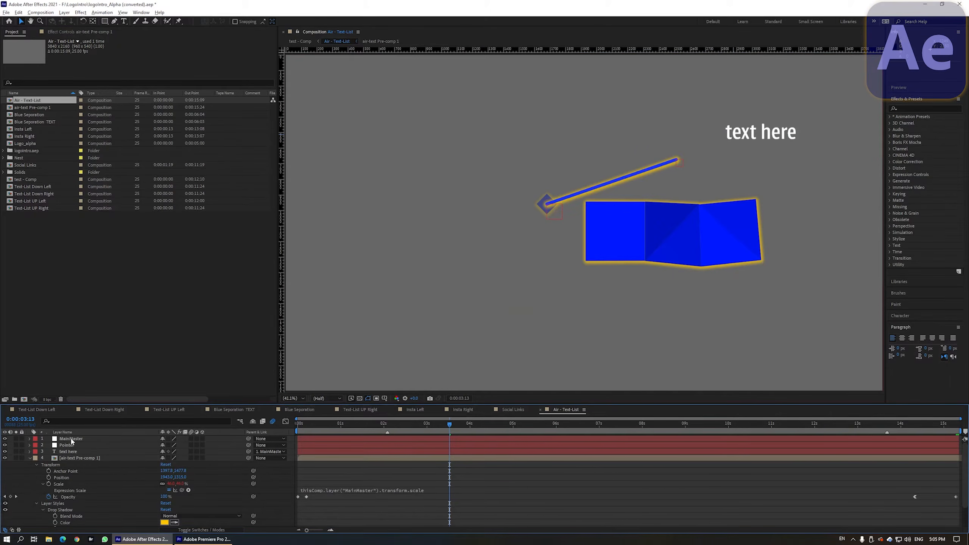
{"action": "left_click", "coordinate": [71, 440]}
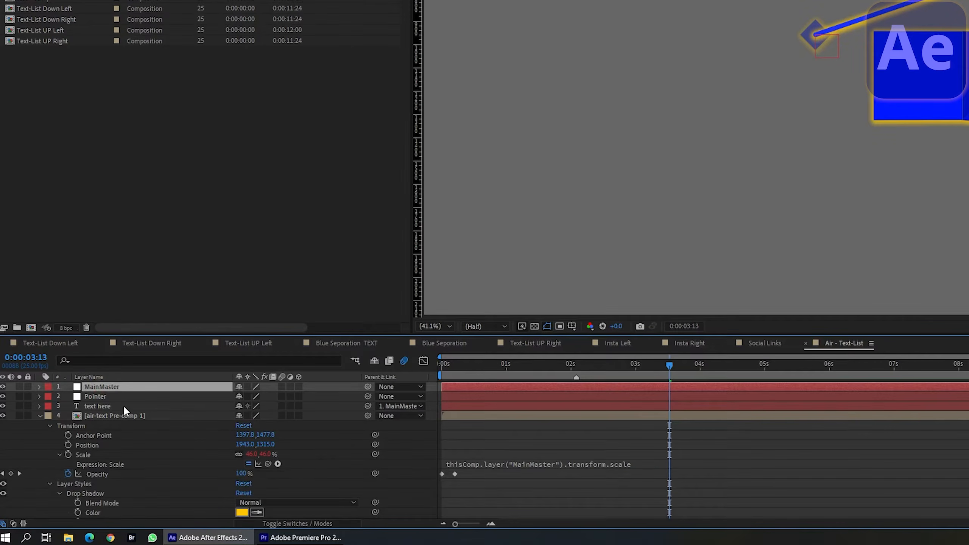
{"action": "key", "text": "p"}
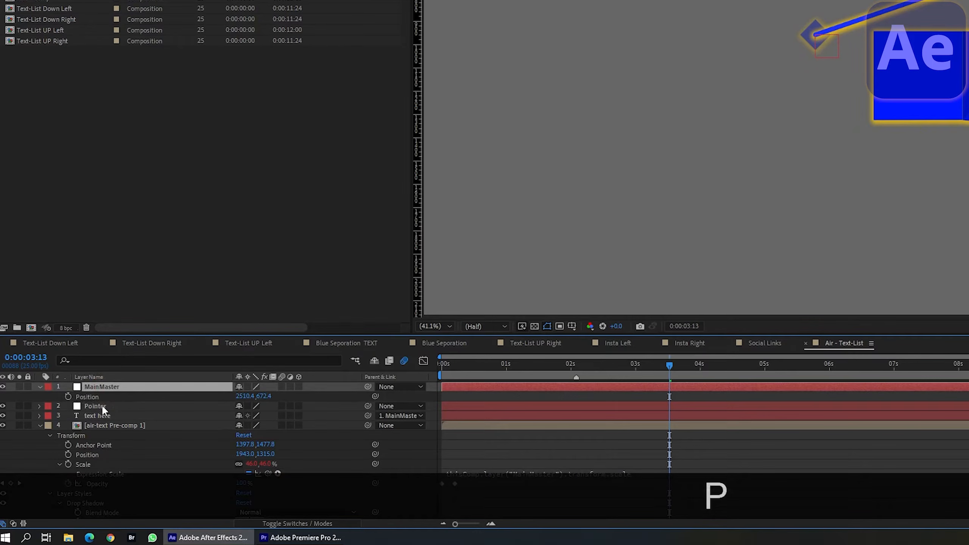
{"action": "scroll", "coordinate": [107, 438], "scroll_direction": "down", "scroll_amount": 1}
{"action": "scroll", "coordinate": [108, 435], "scroll_direction": "up", "scroll_amount": 1}
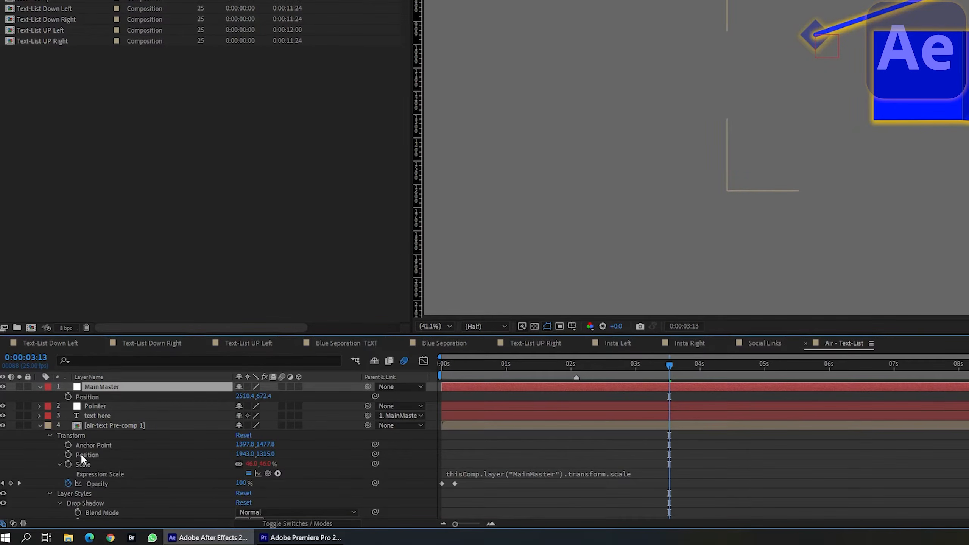
{"action": "left_click", "coordinate": [68, 455], "text": "alt"}
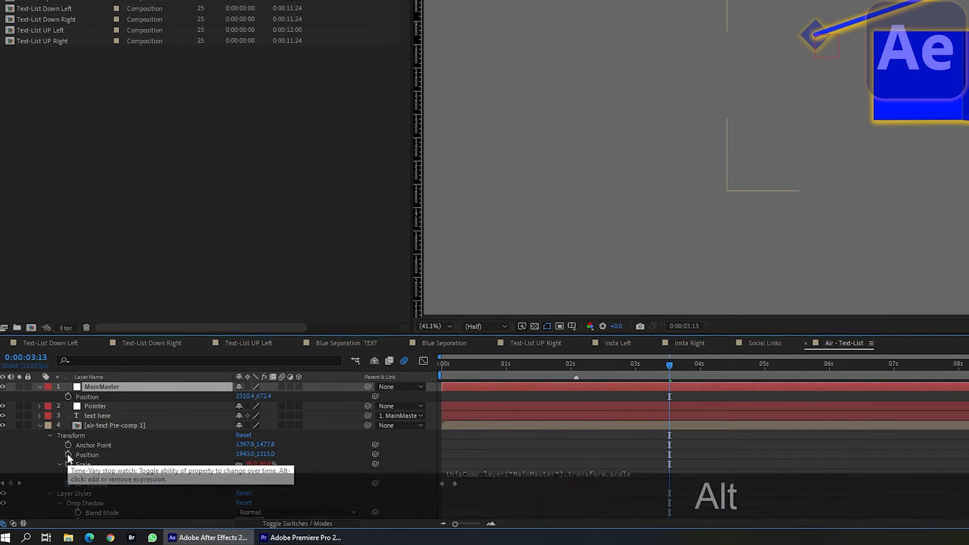
{"action": "left_click_drag", "start_coordinate": [374, 454], "coordinate": [90, 397]}
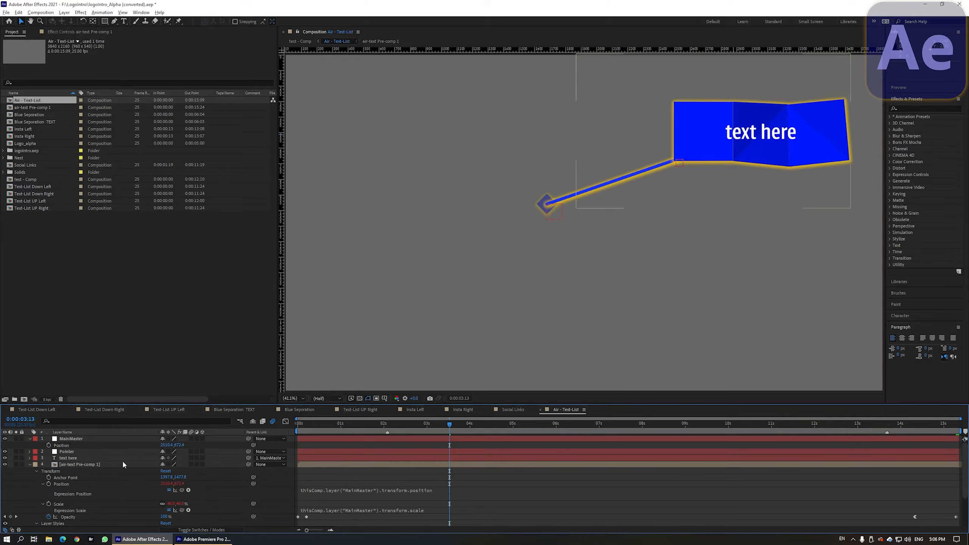
Step: Move the MainMaster banner slightly down and left in the composition
{"action": "left_click", "coordinate": [681, 165]}
{"action": "left_click_drag", "start_coordinate": [682, 165], "coordinate": [655, 173]}
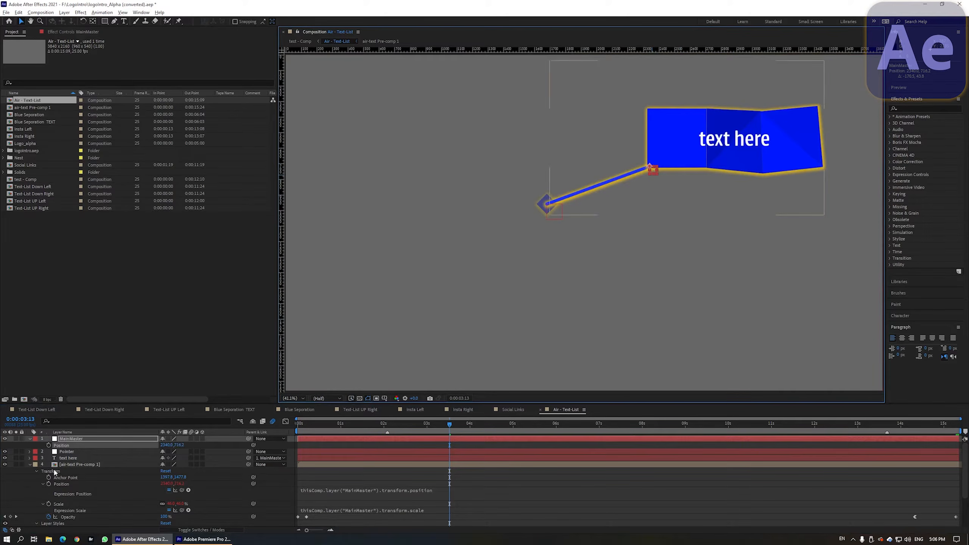
{"action": "key", "text": "ctrl+grave"}
Step: Move the Pointer layer's arrow tip down and to the left in the composition
{"action": "left_click", "coordinate": [67, 445]}
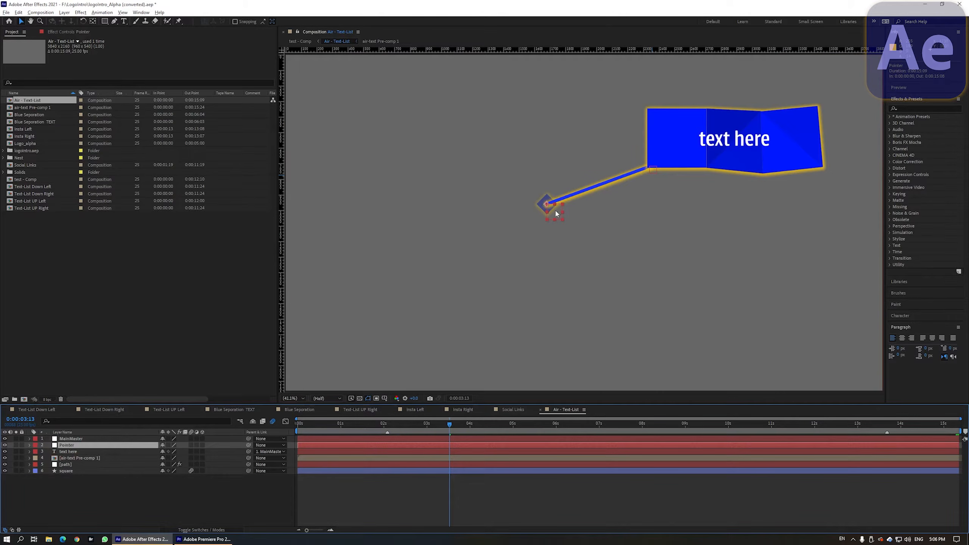
{"action": "left_click_drag", "start_coordinate": [556, 214], "coordinate": [533, 271]}
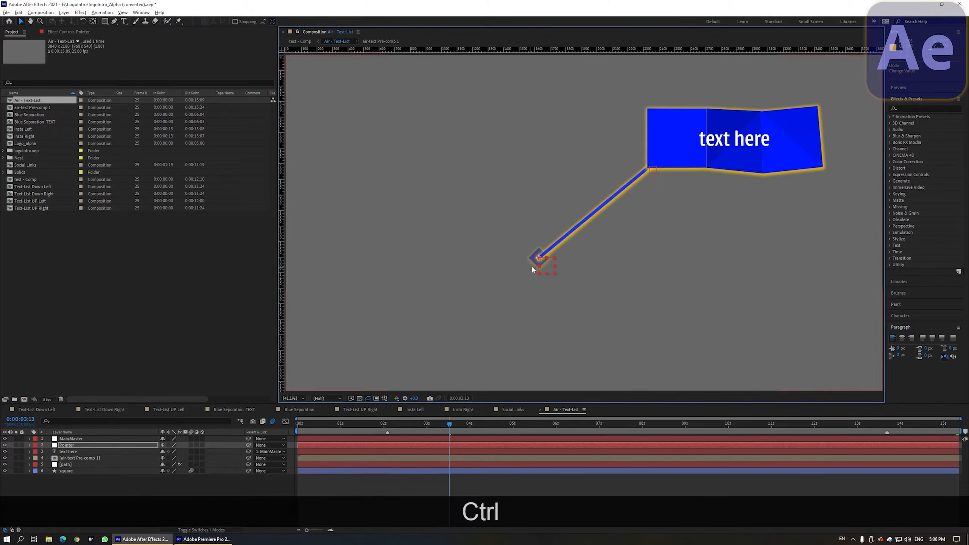
{"action": "left_click_drag", "start_coordinate": [547, 265], "coordinate": [487, 223]}
{"action": "left_click", "coordinate": [185, 439]}
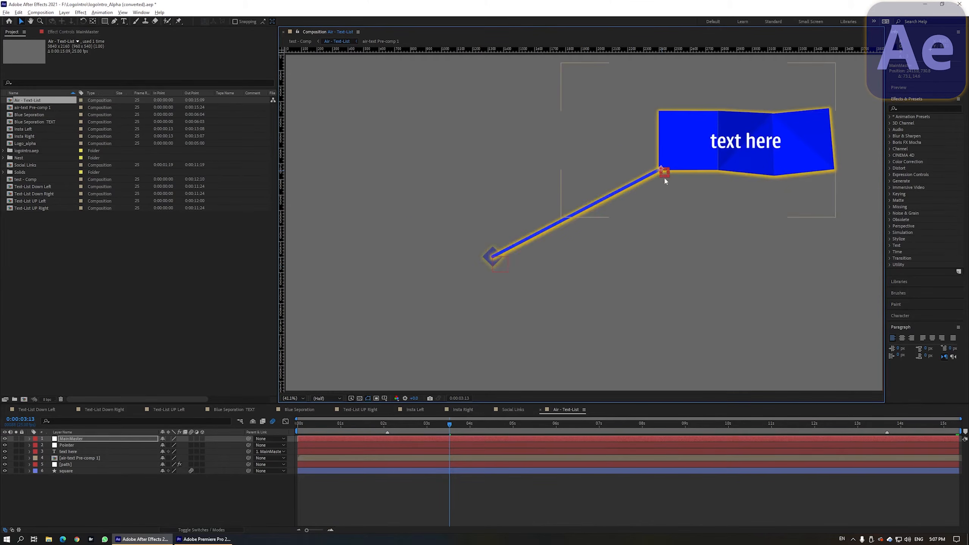
Step: Open the path layer's Beam effect controls and preview the animation, stepping frame by frame around 2 seconds
{"action": "left_click", "coordinate": [66, 464]}
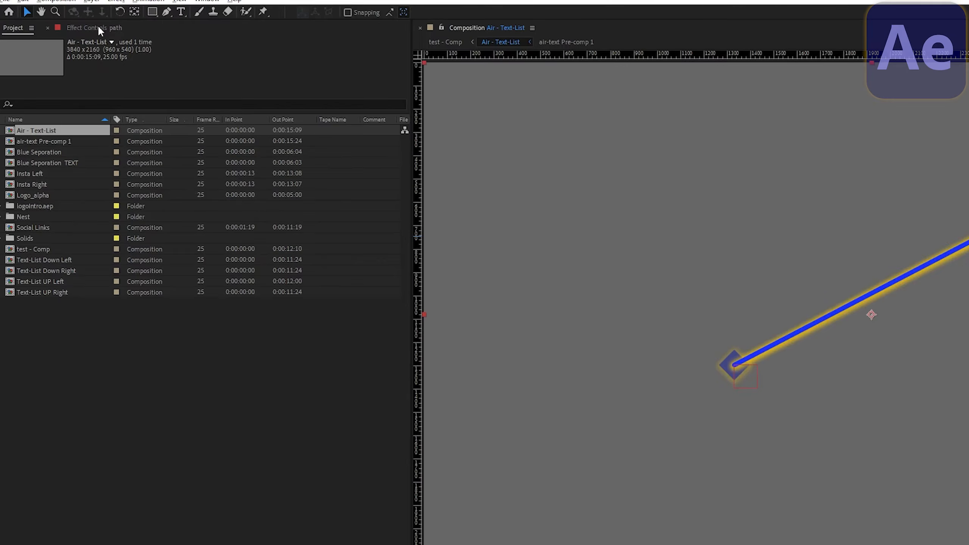
{"action": "left_click", "coordinate": [98, 27]}
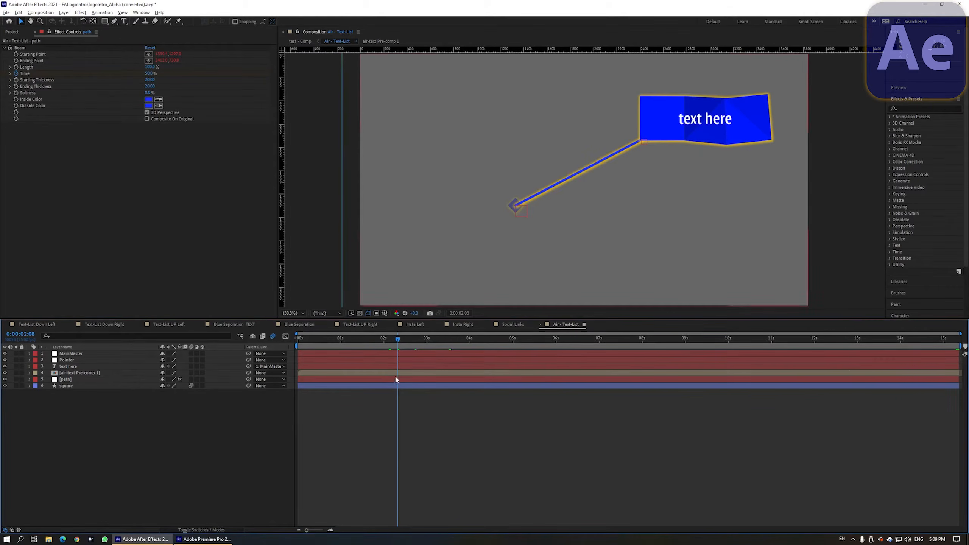
{"action": "key", "text": "space"}
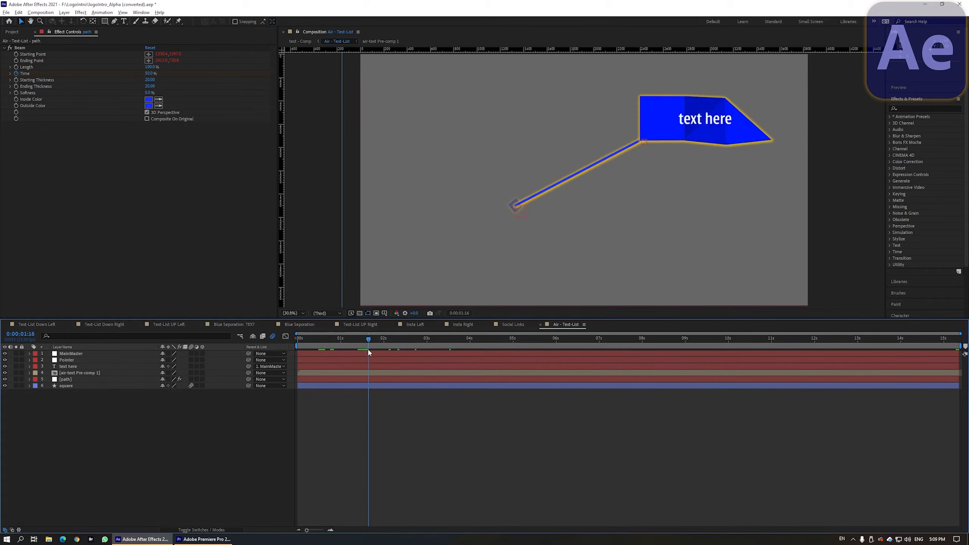
{"action": "mouse_move", "coordinate": [389, 350]}
{"action": "left_mouse_down"}
{"action": "mouse_move", "coordinate": [405, 350]}
{"action": "mouse_move", "coordinate": [380, 353]}
{"action": "left_mouse_up"}
{"action": "key", "text": "Page_Down"}
{"action": "key", "text": "Page_Down"}
{"action": "key", "text": "Page_Down"}
{"action": "key", "text": "Page_Down"}
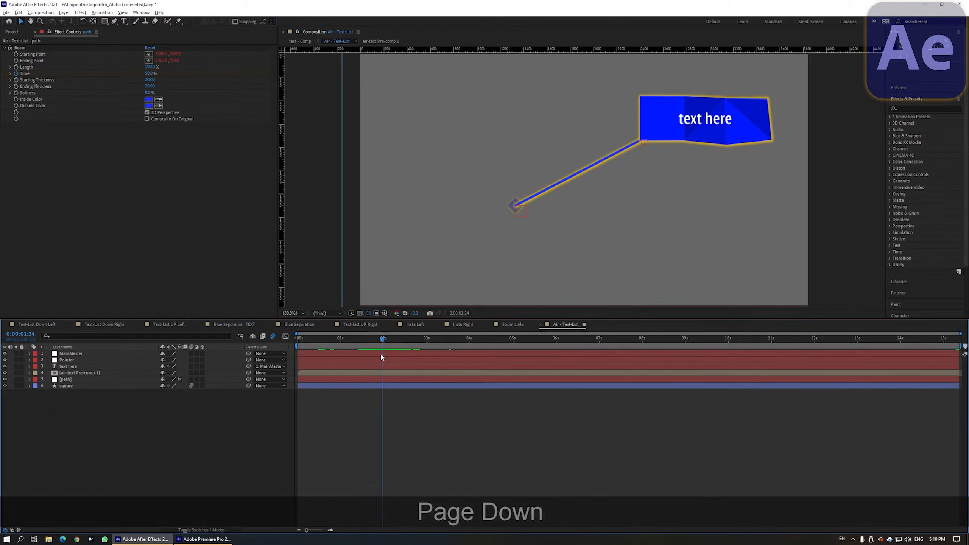
{"action": "key", "text": "Page_Up"}
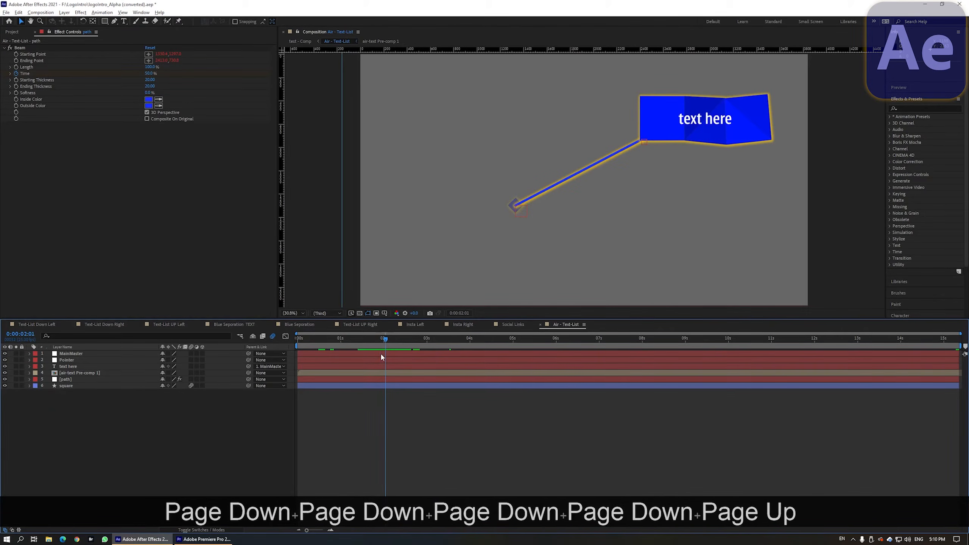
{"action": "key", "text": "Page_Up"}
{"action": "key", "text": "Page_Down"}
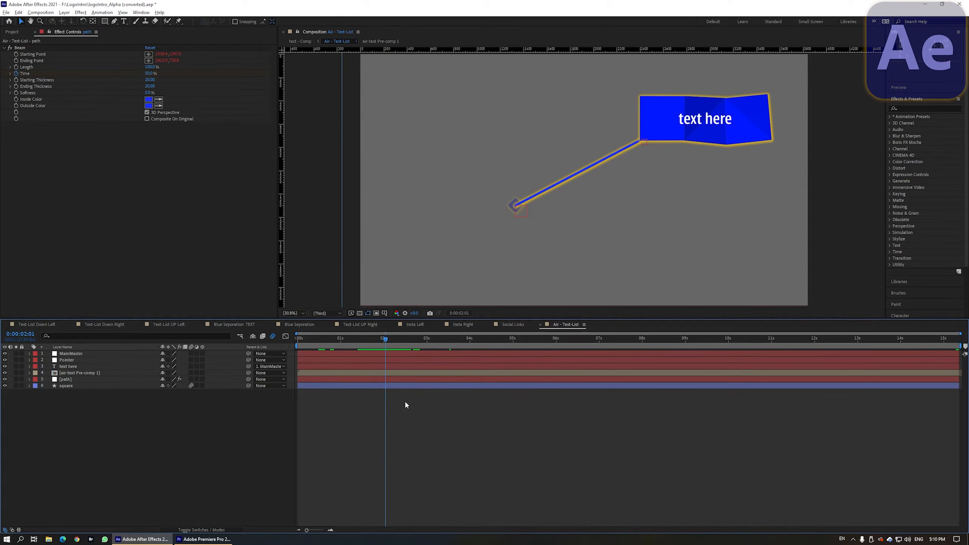
Step: Add composition markers at 0:00:02:01 and 0:00:13:18
{"action": "key", "text": "KP_Multiply"}
{"action": "left_click_drag", "start_coordinate": [787, 339], "coordinate": [890, 351]}
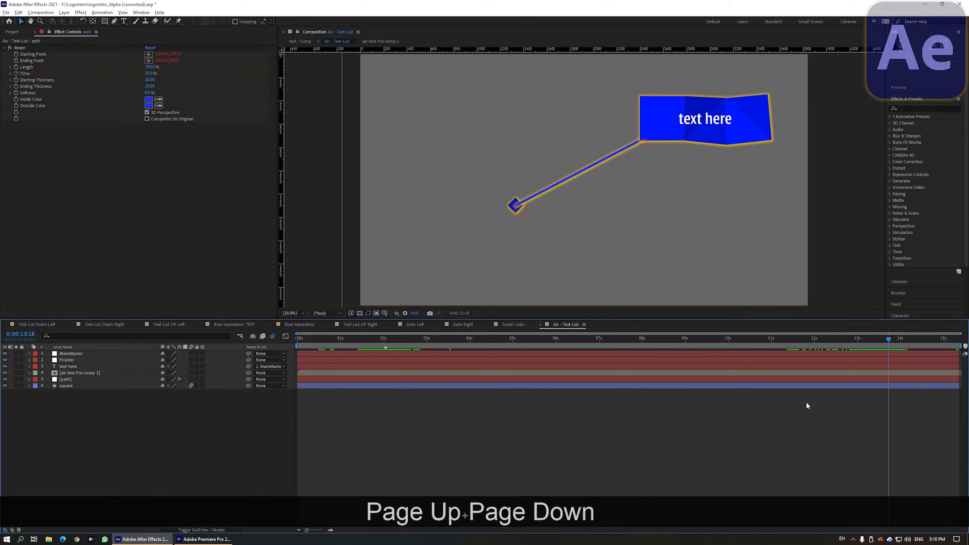
{"action": "key", "text": "KP_Multiply"}
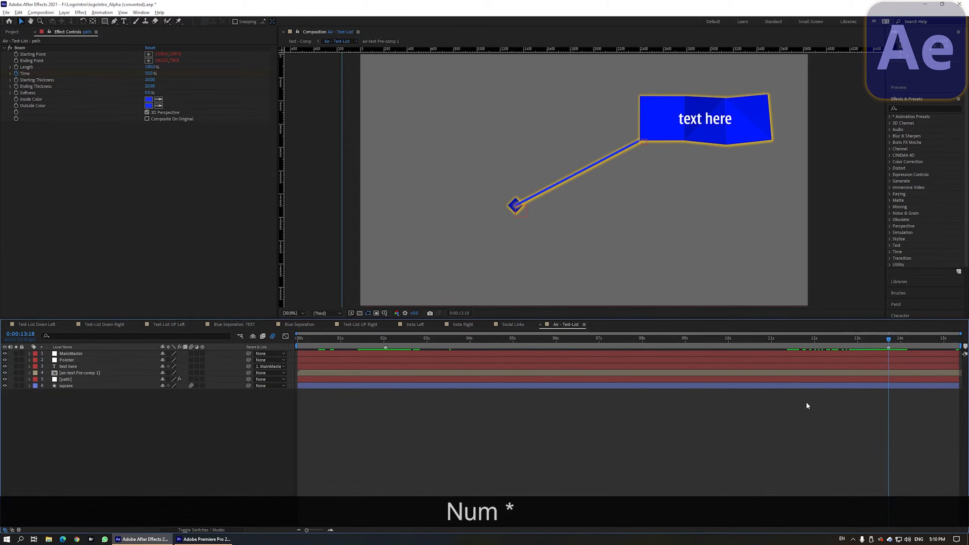
Step: Enable a protected region on the 0:00:02:01 marker and extend it back to the composition start
{"action": "right_click", "coordinate": [385, 348]}
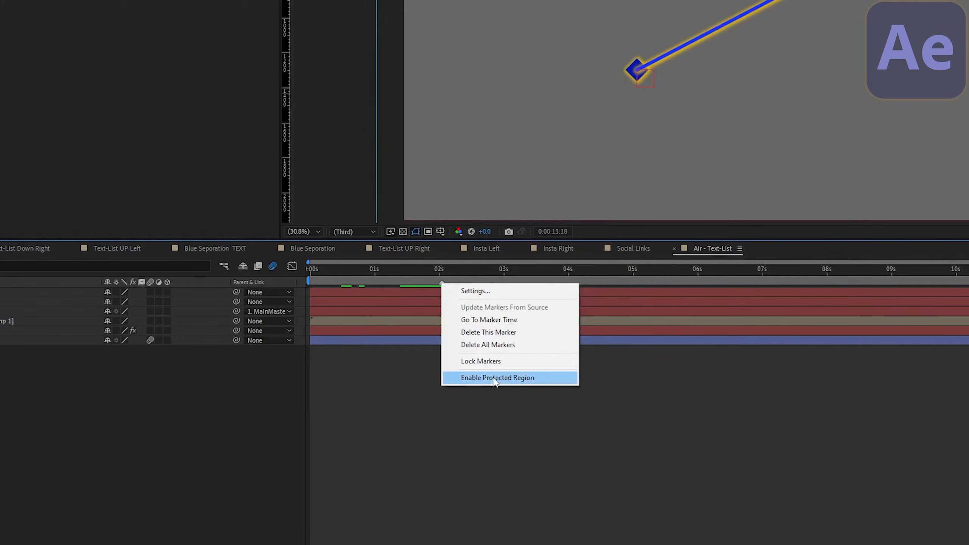
{"action": "left_click", "coordinate": [488, 378]}
{"action": "left_click_drag", "start_coordinate": [443, 282], "coordinate": [306, 289]}
{"action": "left_click_drag", "start_coordinate": [377, 279], "coordinate": [441, 293]}
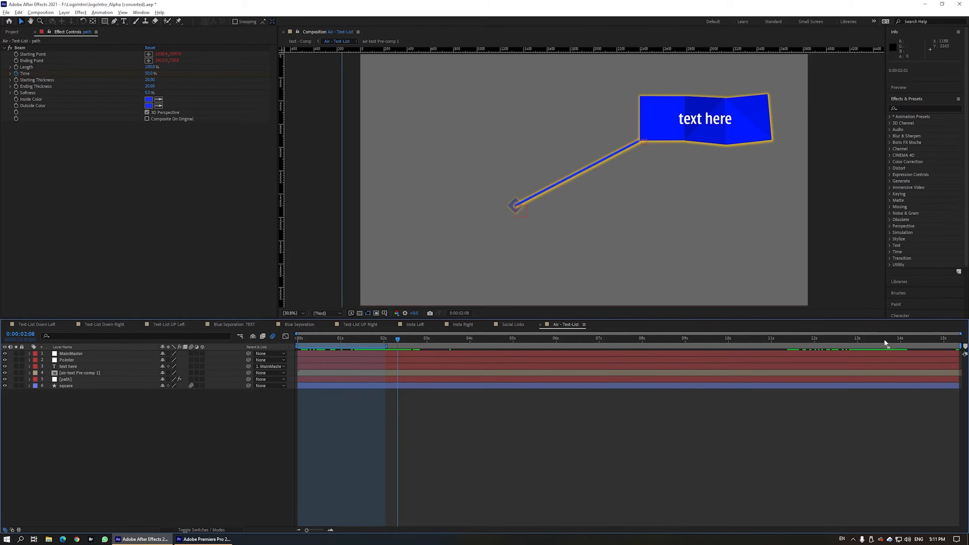
{"action": "left_click", "coordinate": [968, 273]}
Step: Enable a protected region on the 0:00:13:18 marker and extend it to the composition end
{"action": "right_click", "coordinate": [888, 340]}
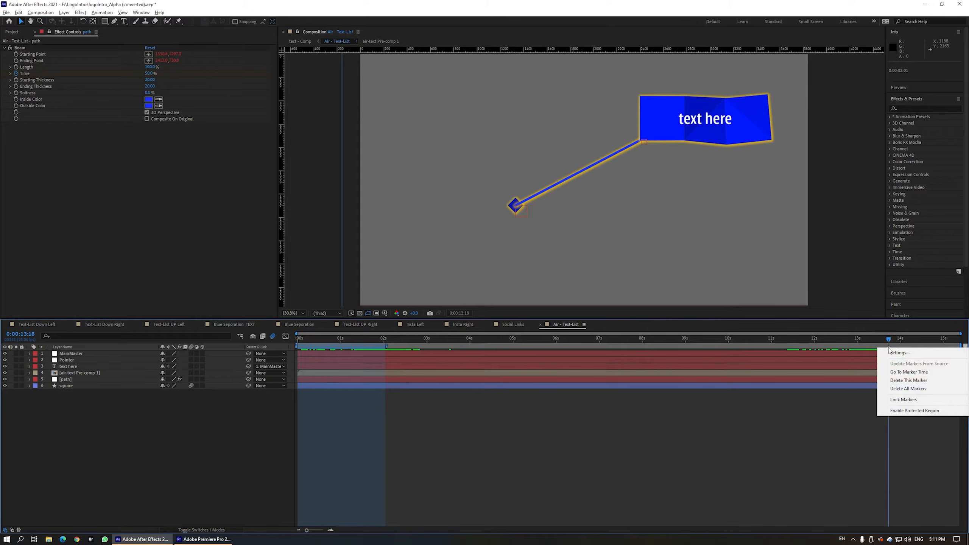
{"action": "left_click", "coordinate": [926, 411]}
{"action": "left_click_drag", "start_coordinate": [933, 346], "coordinate": [959, 350]}
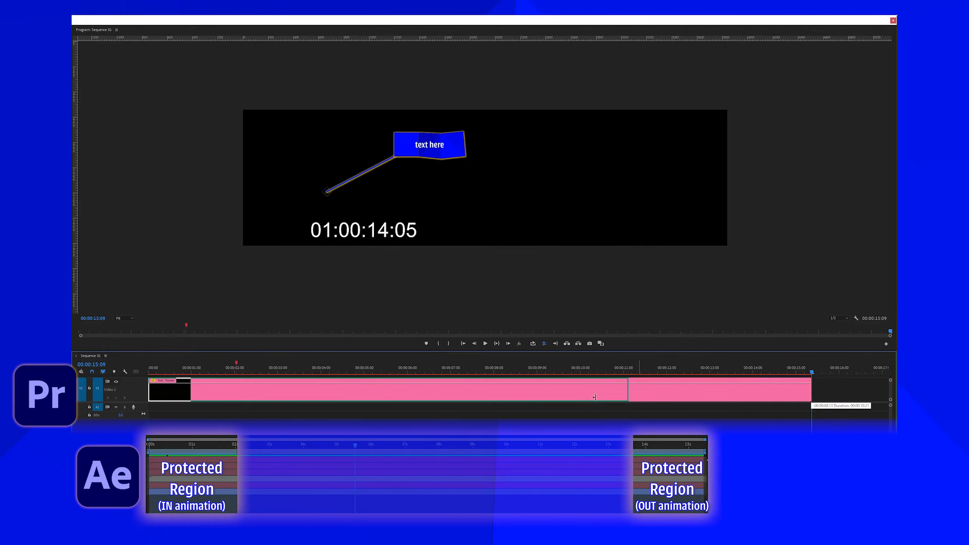
Step: In Premiere Pro, trim the sequence clip's end to about 5 seconds and play it back from the start
{"action": "left_click_drag", "start_coordinate": [627, 399], "coordinate": [382, 400]}
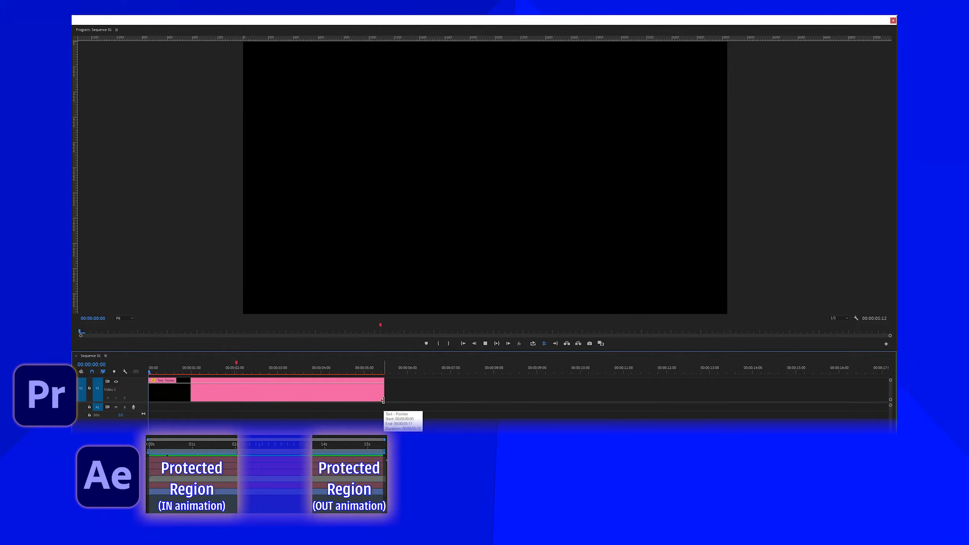
{"action": "key", "text": "space"}
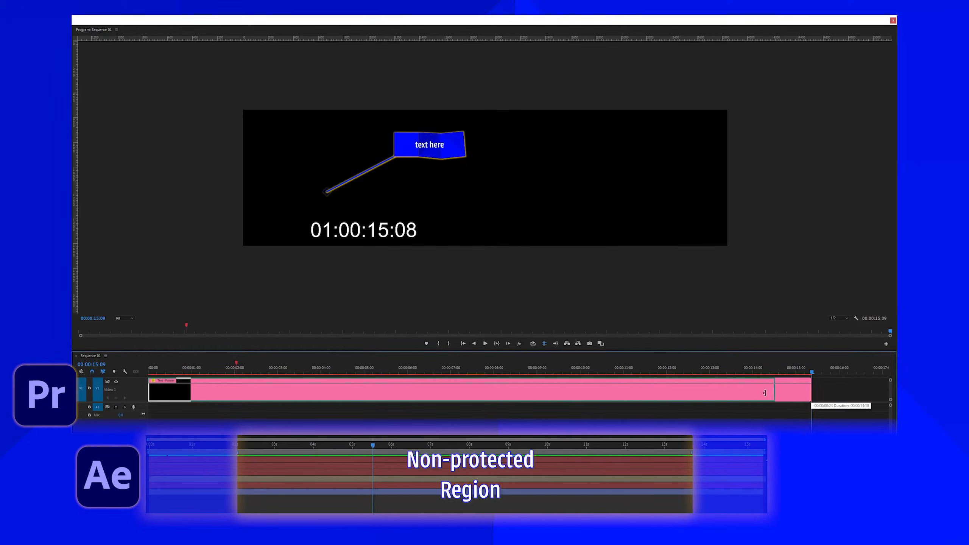
{"action": "left_click_drag", "start_coordinate": [764, 393], "coordinate": [383, 400]}
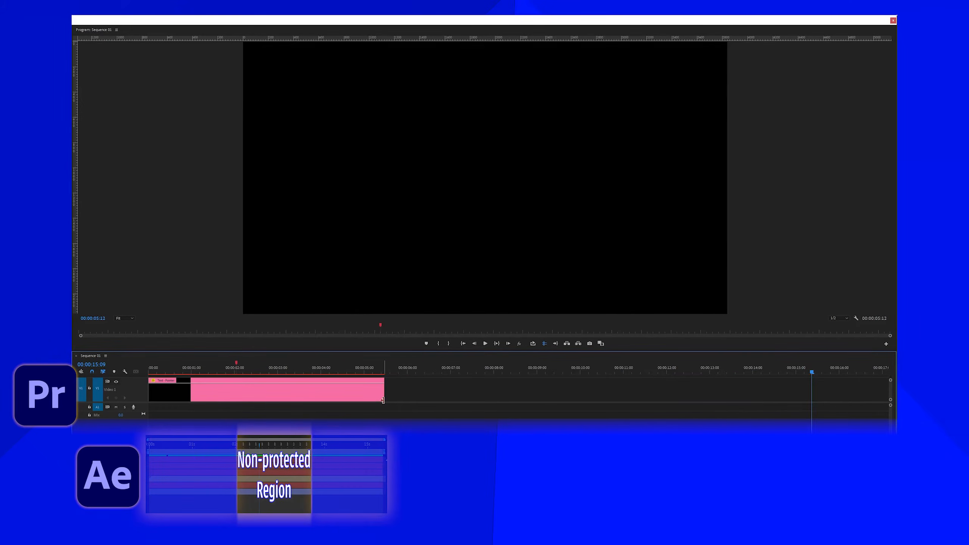
{"action": "key", "text": "Home"}
{"action": "key", "text": "space"}
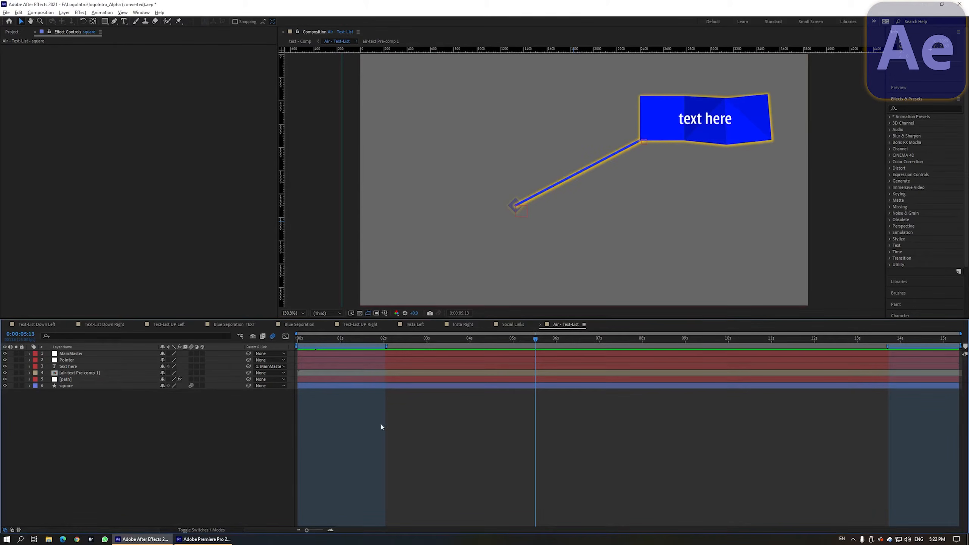
Step: Open the Essential Graphics panel and set its Primary composition to Air - Text-List
{"action": "left_click", "coordinate": [141, 12]}
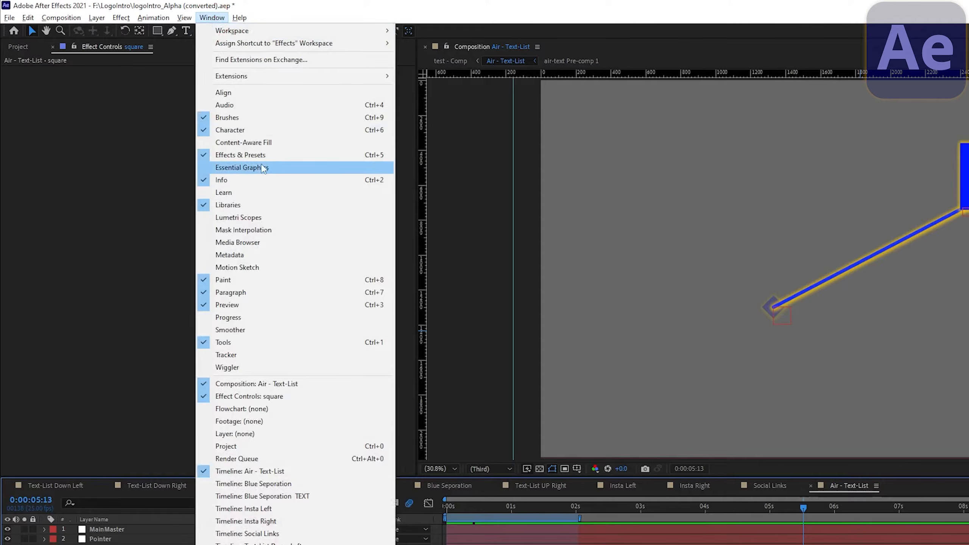
{"action": "left_click", "coordinate": [161, 112]}
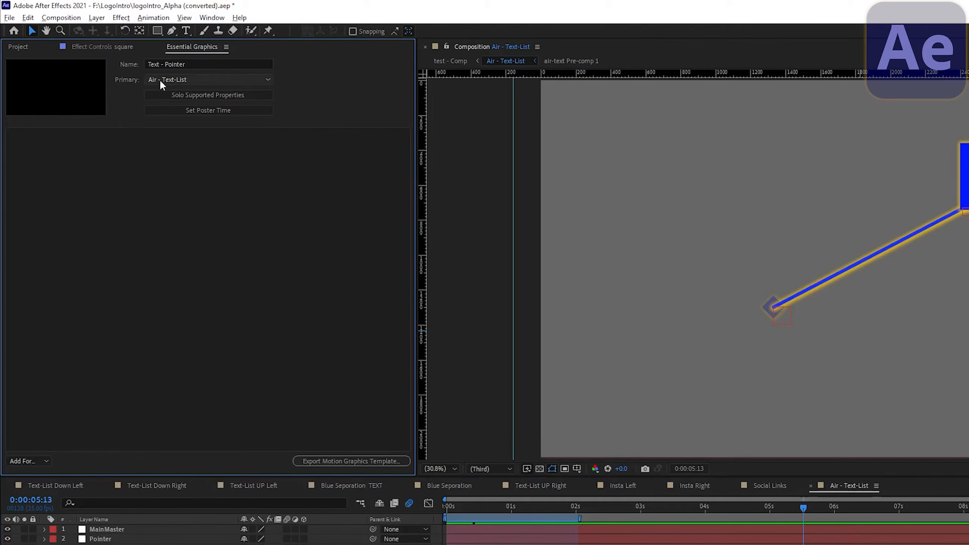
{"action": "left_click", "coordinate": [170, 79]}
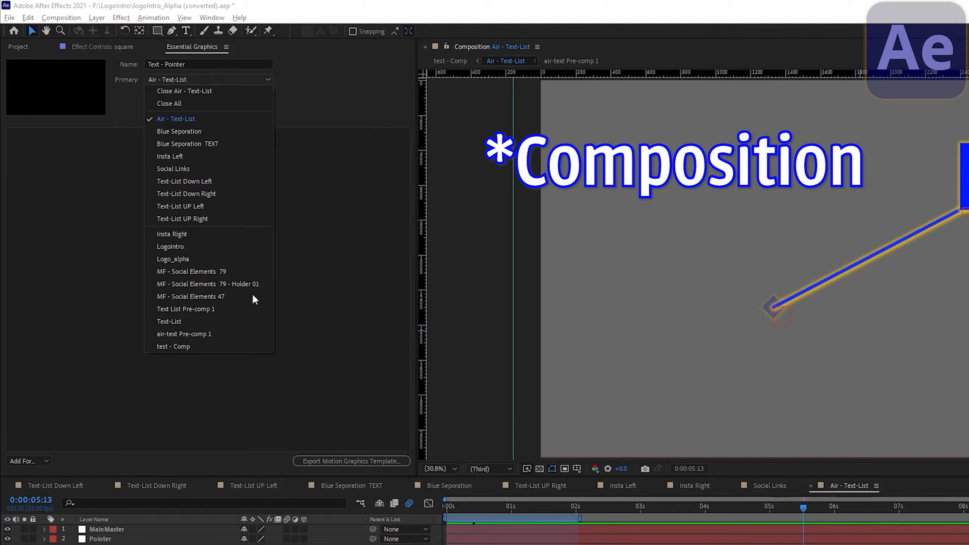
{"action": "left_click", "coordinate": [178, 122]}
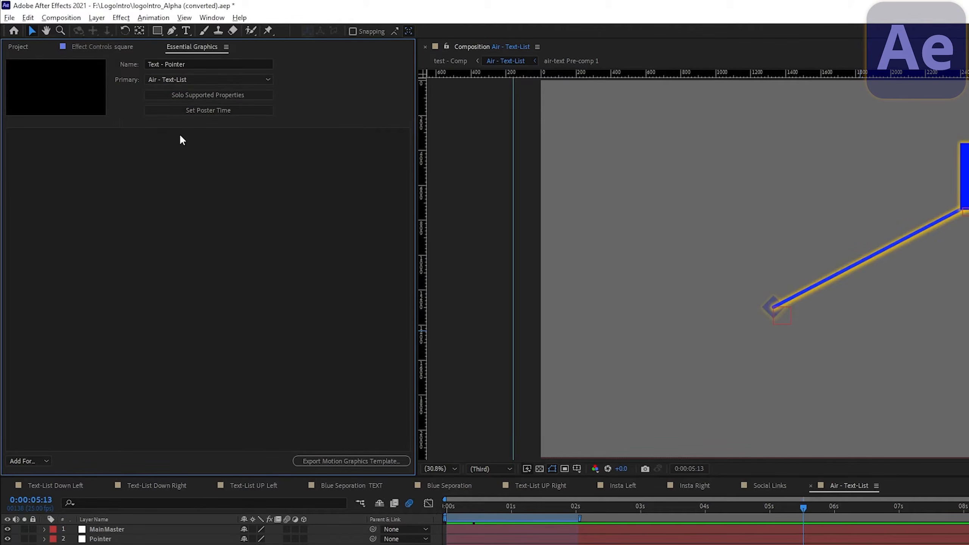
{"action": "left_click", "coordinate": [147, 63]}
{"action": "left_click_drag", "start_coordinate": [194, 64], "coordinate": [147, 65]}
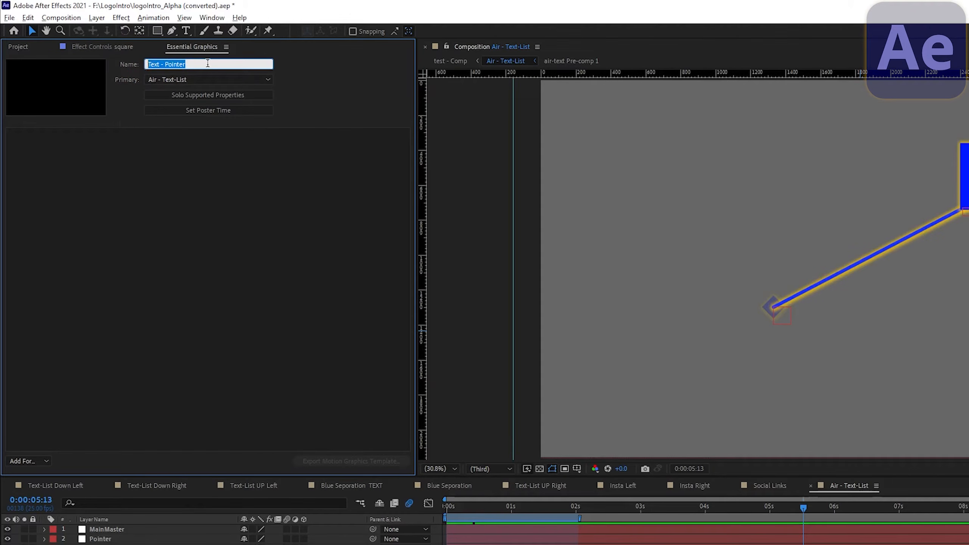
{"action": "left_click", "coordinate": [173, 126]}
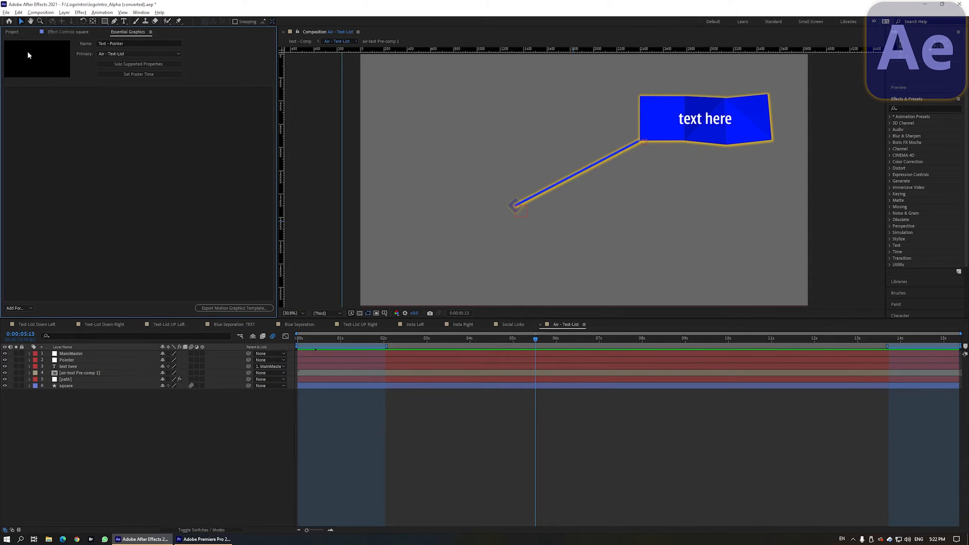
Step: Scrub to a frame showing the full callout and set it as the template's poster time
{"action": "left_click_drag", "start_coordinate": [483, 346], "coordinate": [501, 346]}
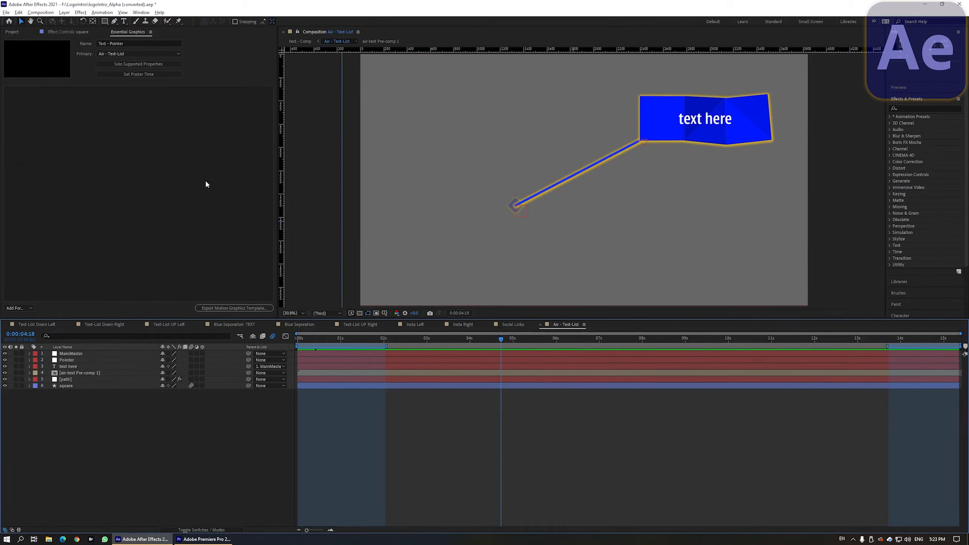
{"action": "left_click", "coordinate": [132, 73]}
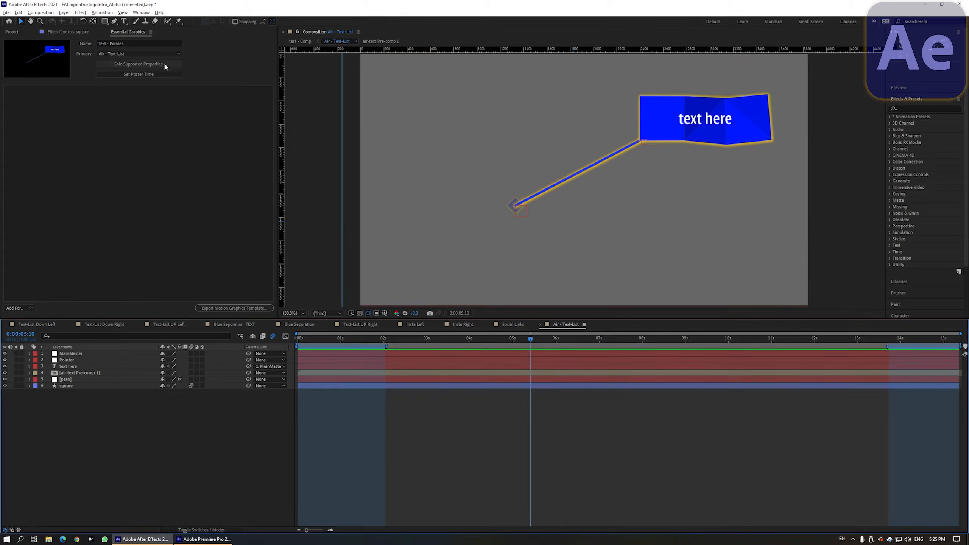
Step: Add the MainMaster layer's Position property to Essential Graphics and rename the control MainMaster Position
{"action": "left_click", "coordinate": [164, 65]}
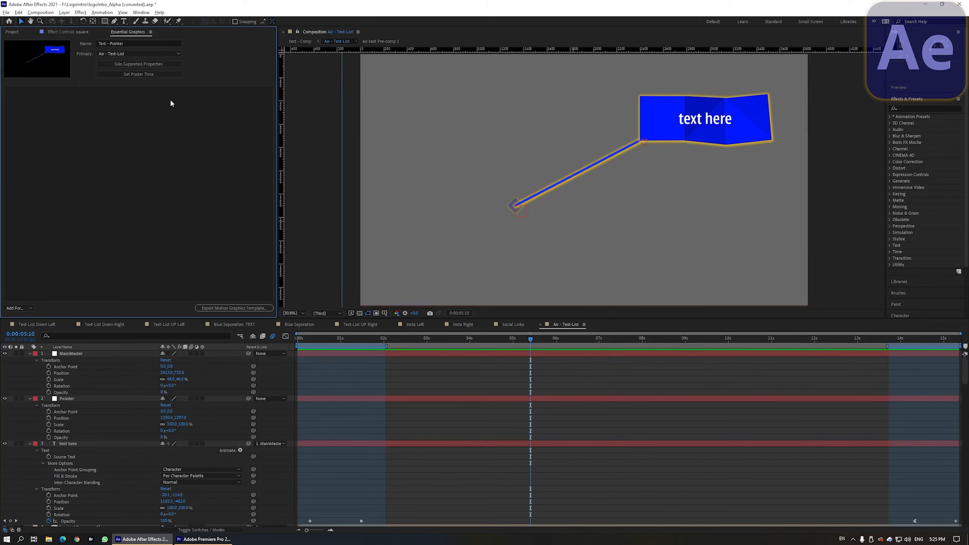
{"action": "scroll", "coordinate": [111, 384], "scroll_direction": "down", "scroll_amount": 10}
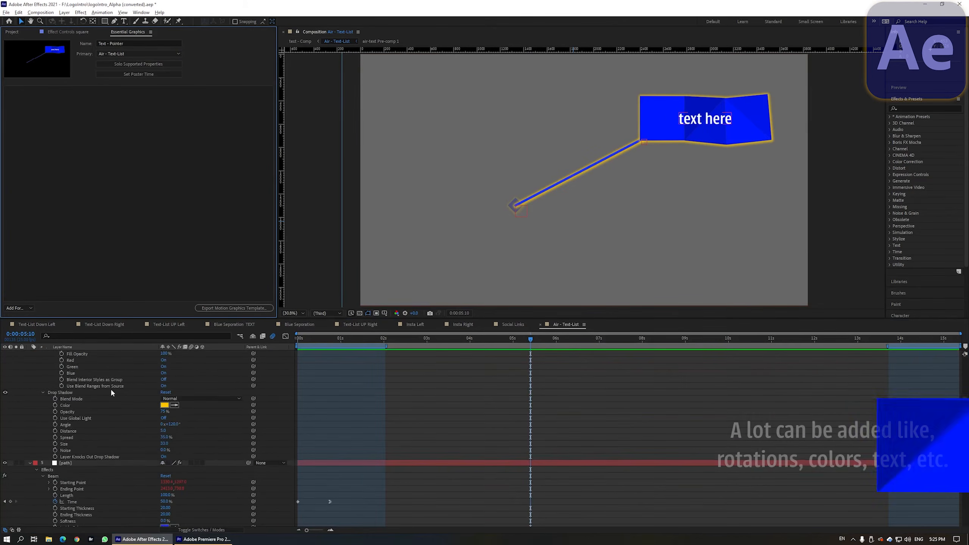
{"action": "scroll", "coordinate": [111, 385], "scroll_direction": "up", "scroll_amount": 10}
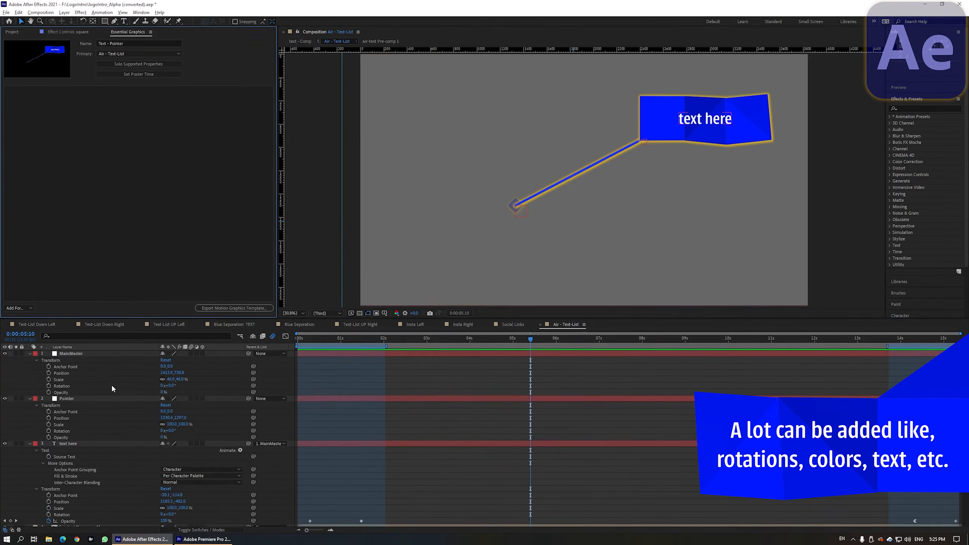
{"action": "left_click", "coordinate": [67, 355]}
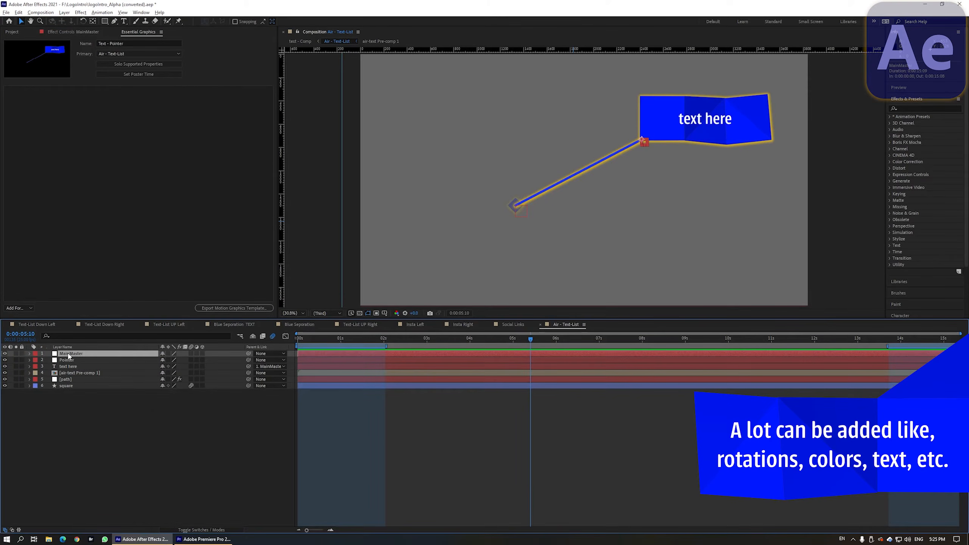
{"action": "key", "text": "p"}
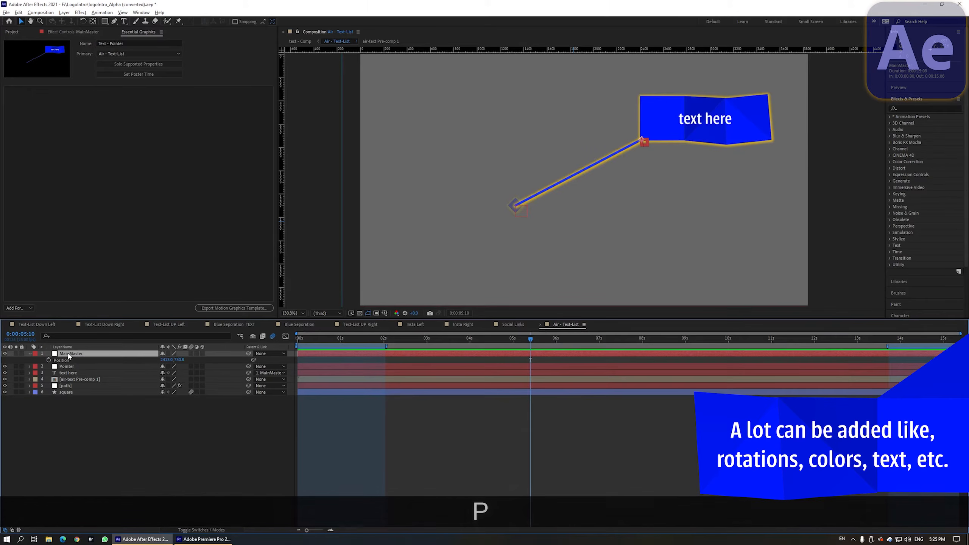
{"action": "left_click_drag", "start_coordinate": [67, 361], "coordinate": [82, 216]}
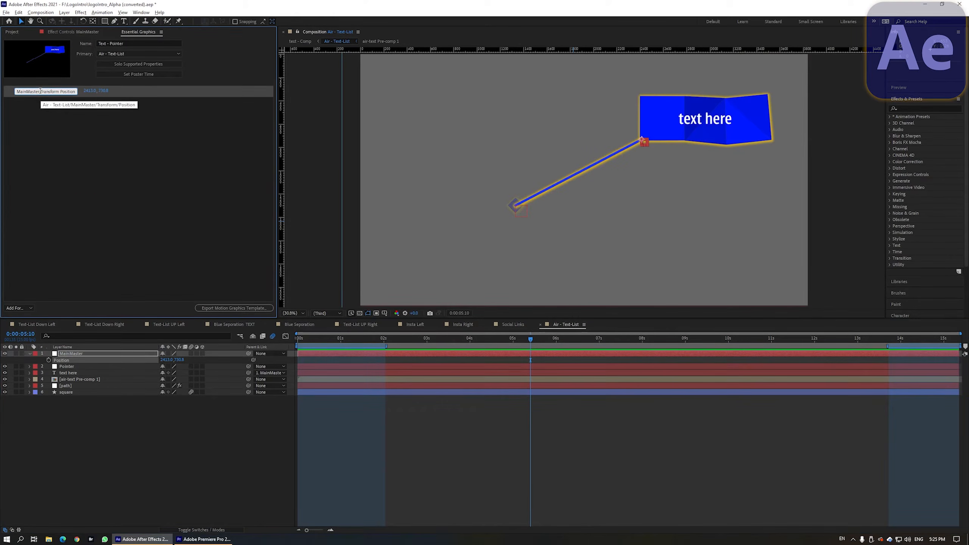
{"action": "double_click", "coordinate": [49, 91]}
{"action": "key", "text": "BackSpace"}
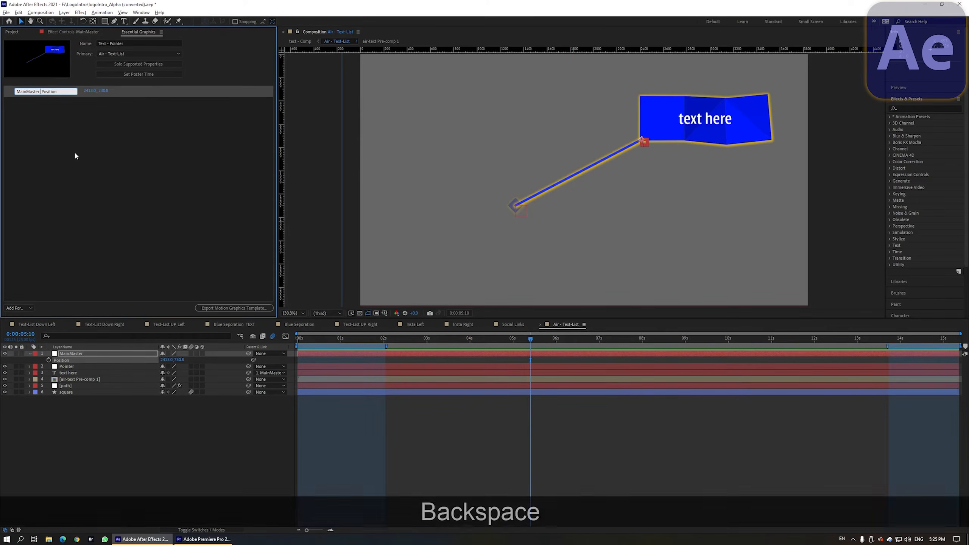
Step: Add the MainMaster layer's Scale property to the Essential Graphics panel
{"action": "left_click", "coordinate": [80, 354]}
{"action": "key", "text": "s"}
{"action": "left_click_drag", "start_coordinate": [61, 361], "coordinate": [71, 185]}
Step: Add the Pointer layer's Position property to the Essential Graphics panel
{"action": "left_click", "coordinate": [67, 366]}
{"action": "key", "text": "p"}
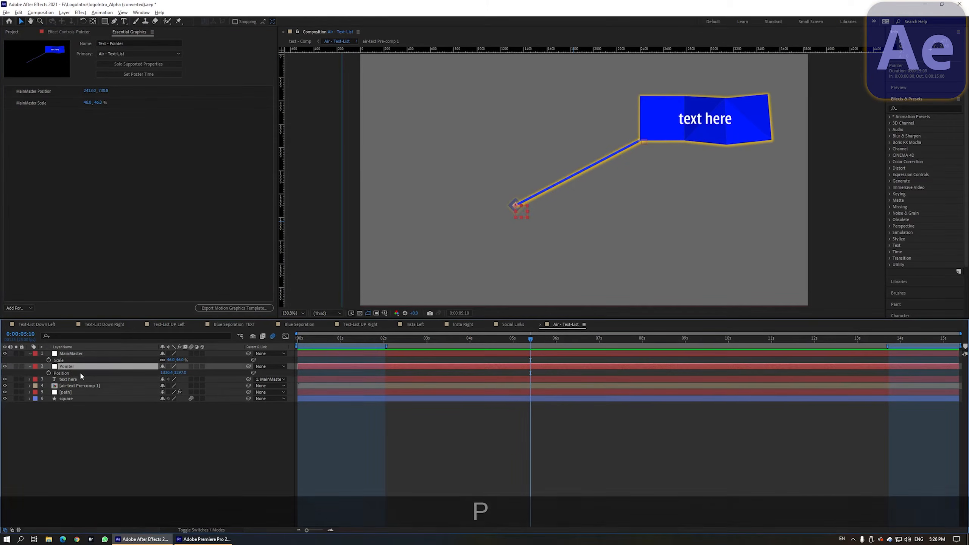
{"action": "left_click_drag", "start_coordinate": [65, 373], "coordinate": [81, 227]}
Step: Add the text here layer's Source Text property to the Essential Graphics panel
{"action": "left_click", "coordinate": [71, 379]}
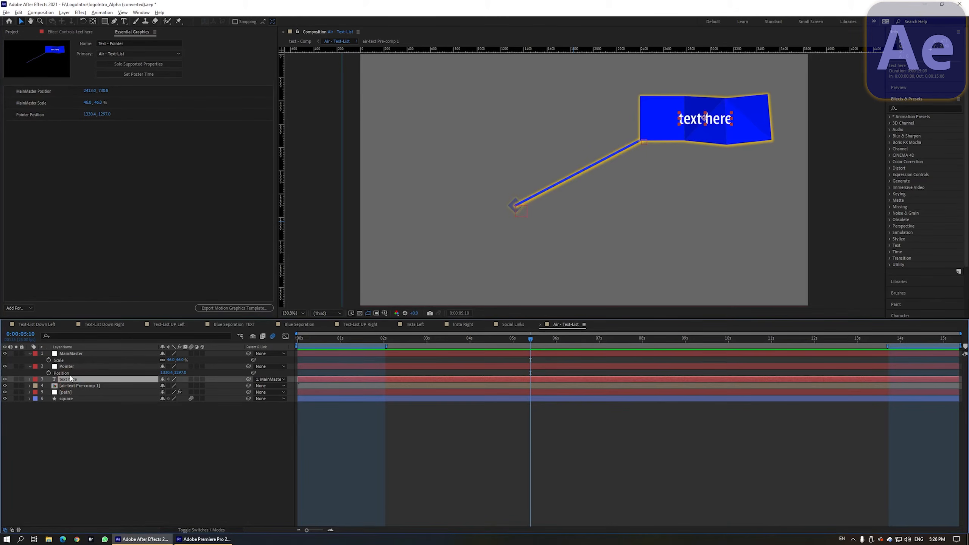
{"action": "left_click", "coordinate": [31, 380]}
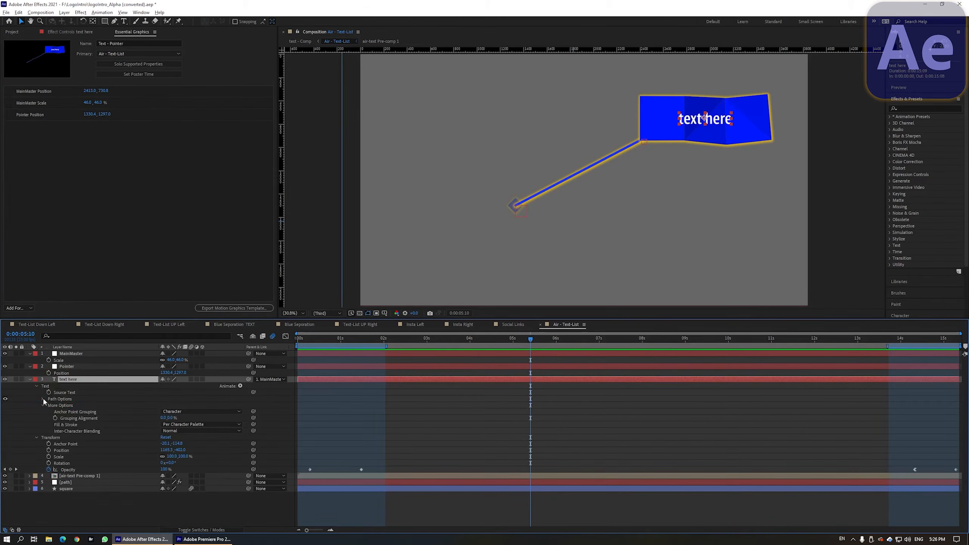
{"action": "left_click", "coordinate": [66, 393]}
{"action": "left_click_drag", "start_coordinate": [70, 396], "coordinate": [84, 165]}
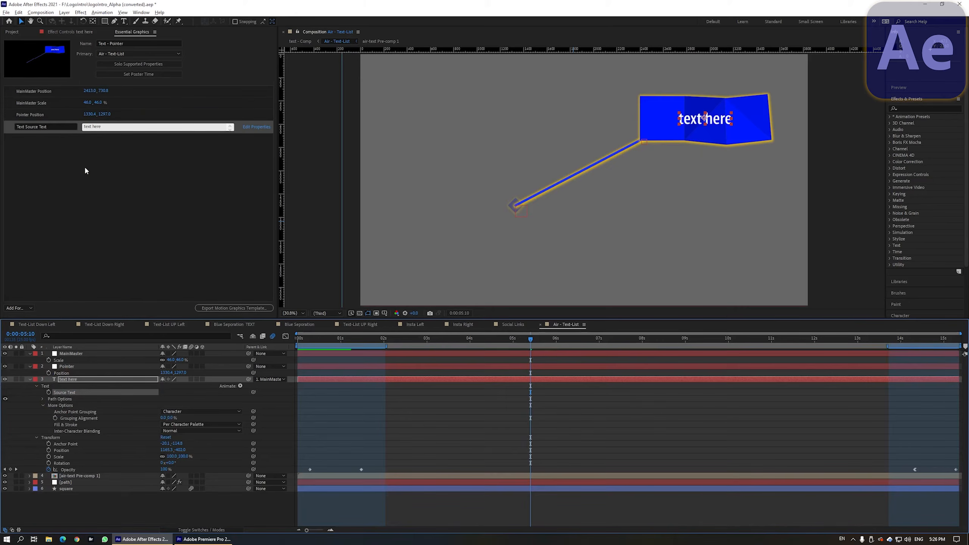
Step: Edit the Source Text properties to enable custom font selection, font size adjustment and faux styles
{"action": "left_click", "coordinate": [176, 150]}
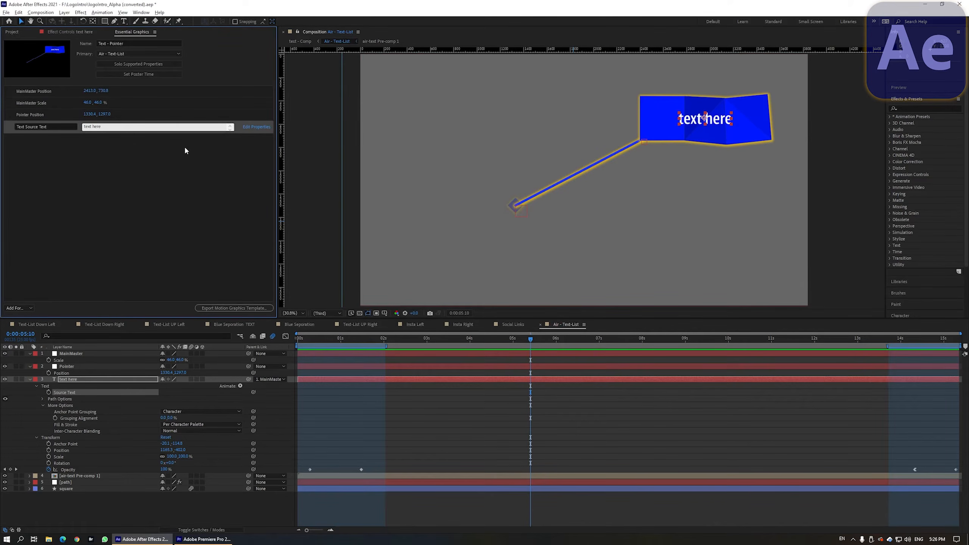
{"action": "left_click", "coordinate": [255, 127]}
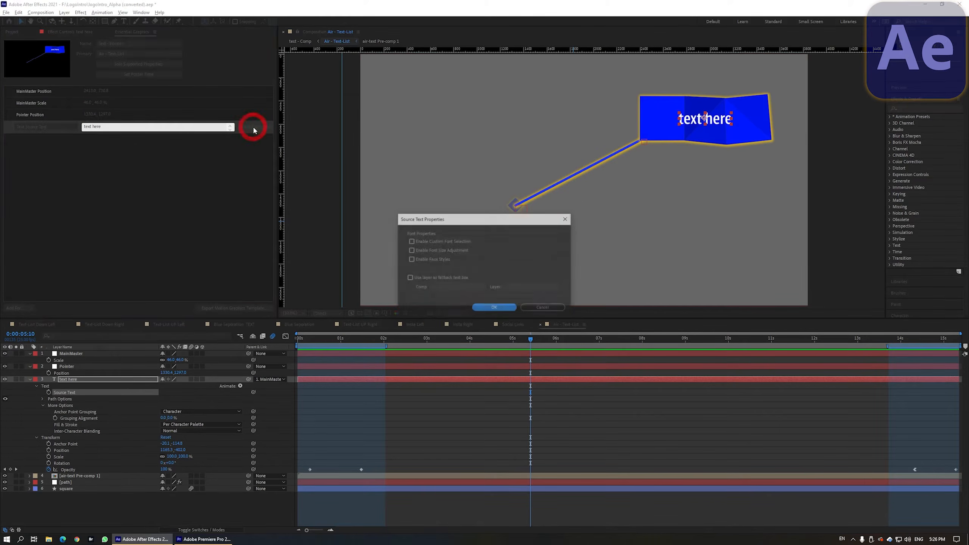
{"action": "left_click", "coordinate": [338, 210]}
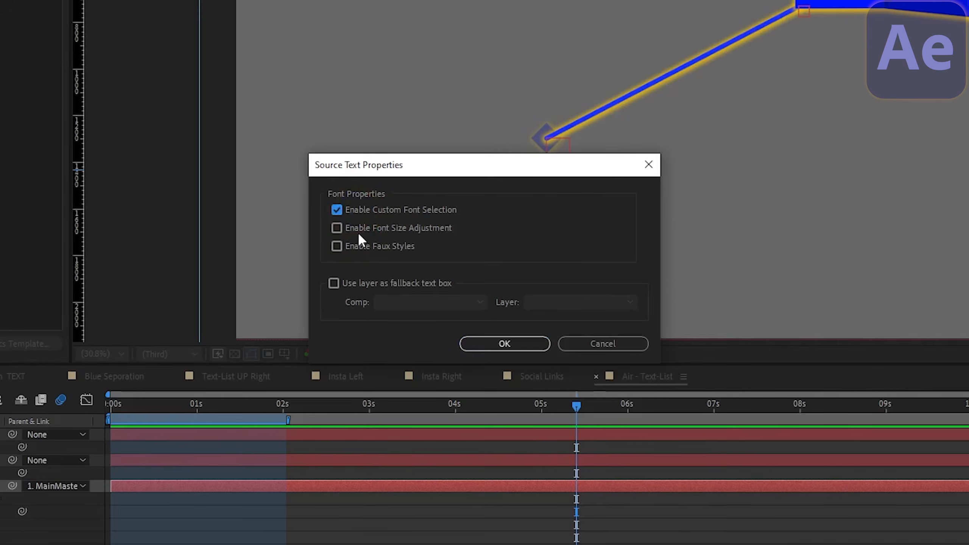
{"action": "left_click", "coordinate": [348, 227]}
{"action": "left_click", "coordinate": [358, 246]}
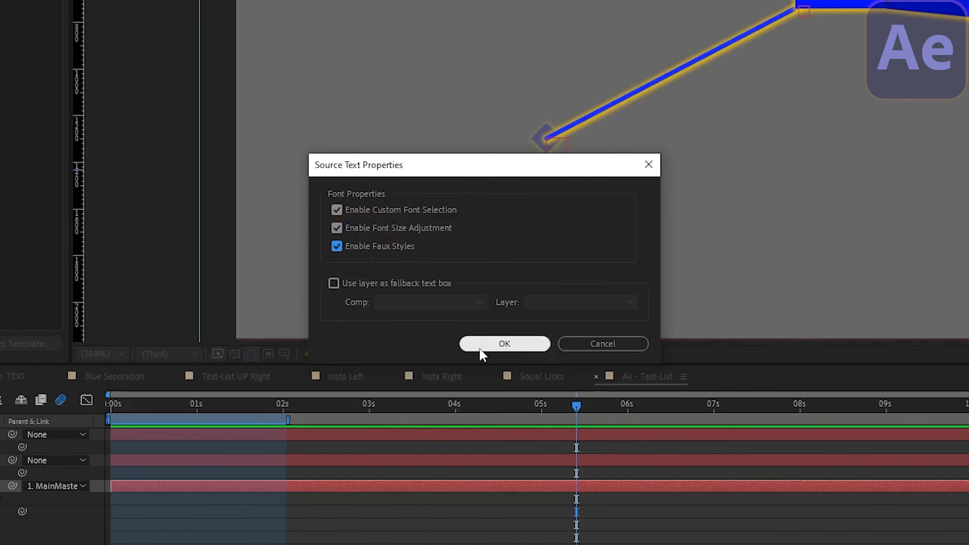
{"action": "left_click", "coordinate": [334, 246]}
{"action": "left_click", "coordinate": [501, 346]}
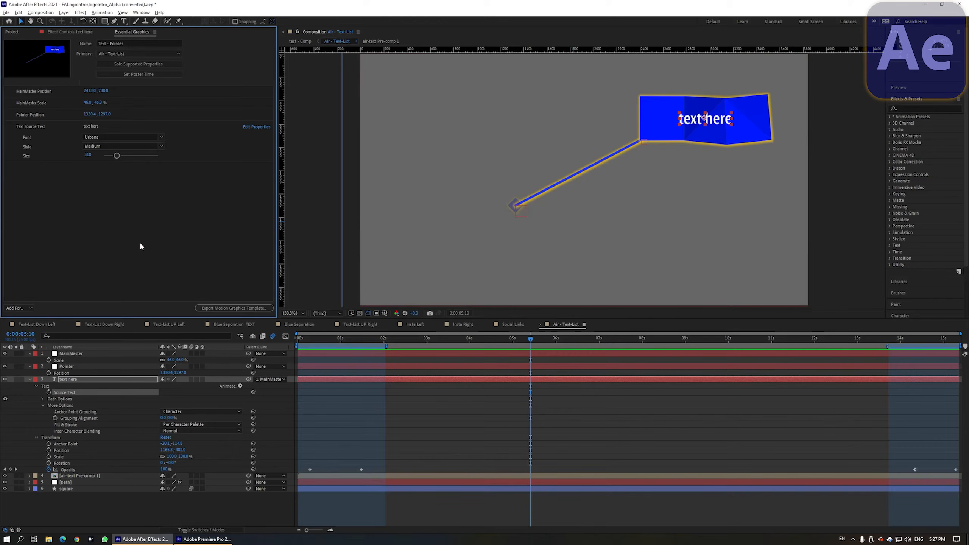
Step: Move the Text Source Text control to the top of the Essential Graphics list
{"action": "left_click", "coordinate": [112, 230]}
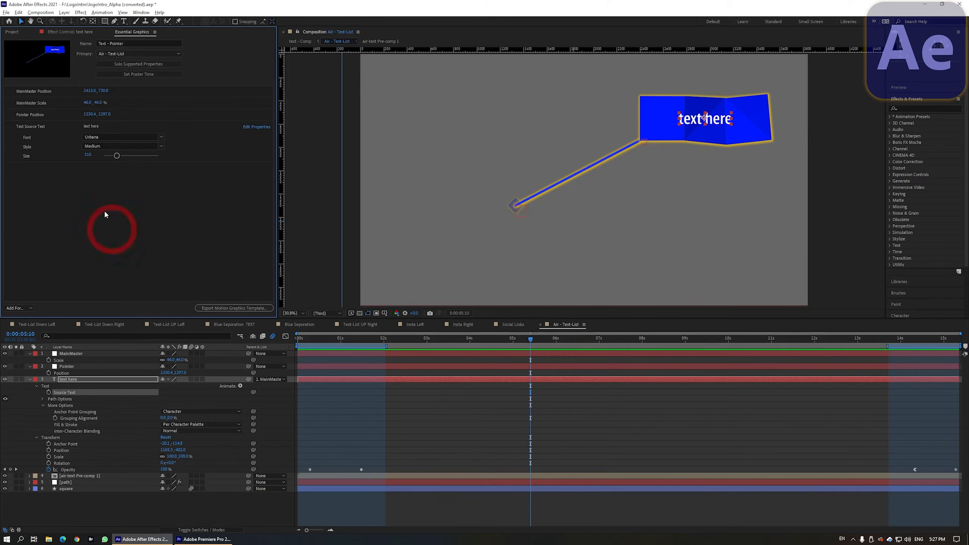
{"action": "left_click", "coordinate": [40, 131]}
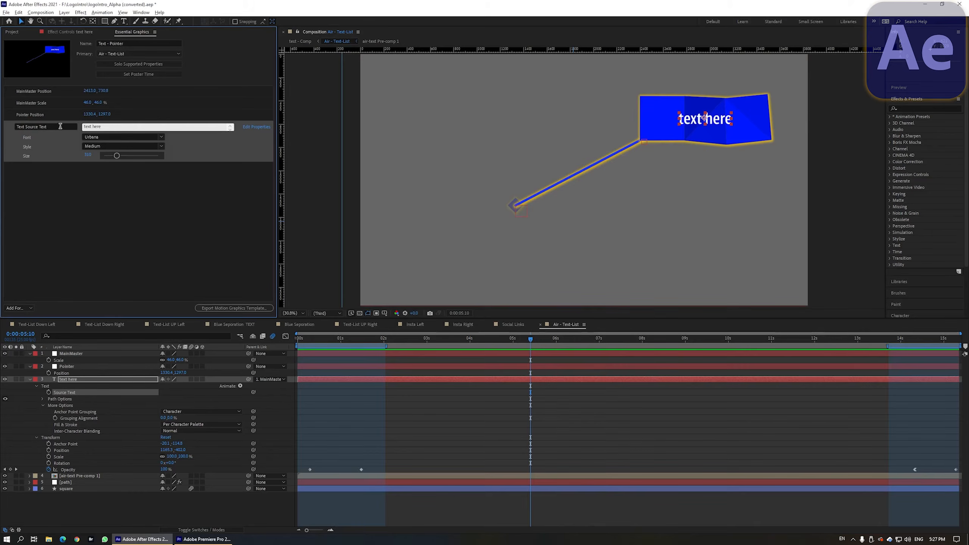
{"action": "left_click_drag", "start_coordinate": [10, 131], "coordinate": [16, 91]}
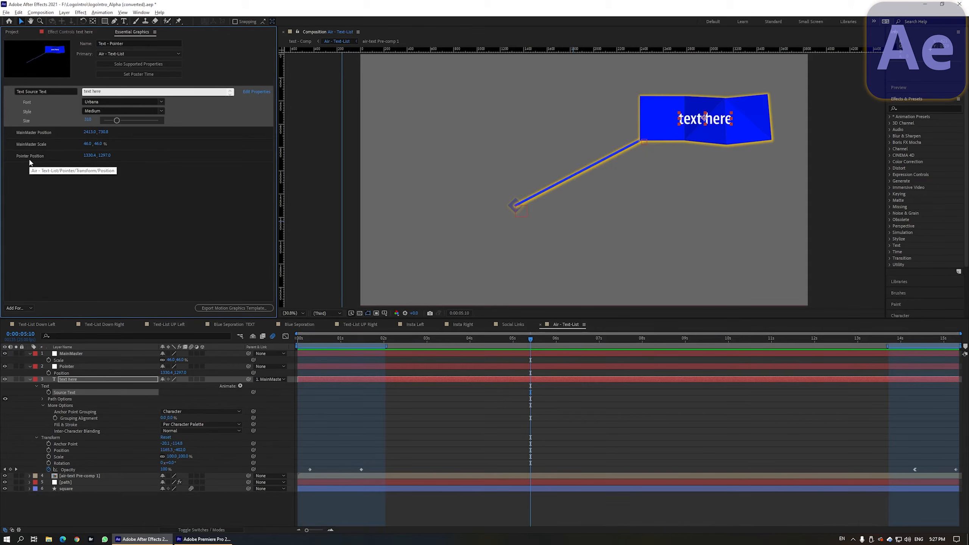
Step: Export the Motion Graphics Template, saving the project and choosing the Premiere pro MdS Youtube library as destination
{"action": "left_click", "coordinate": [108, 225]}
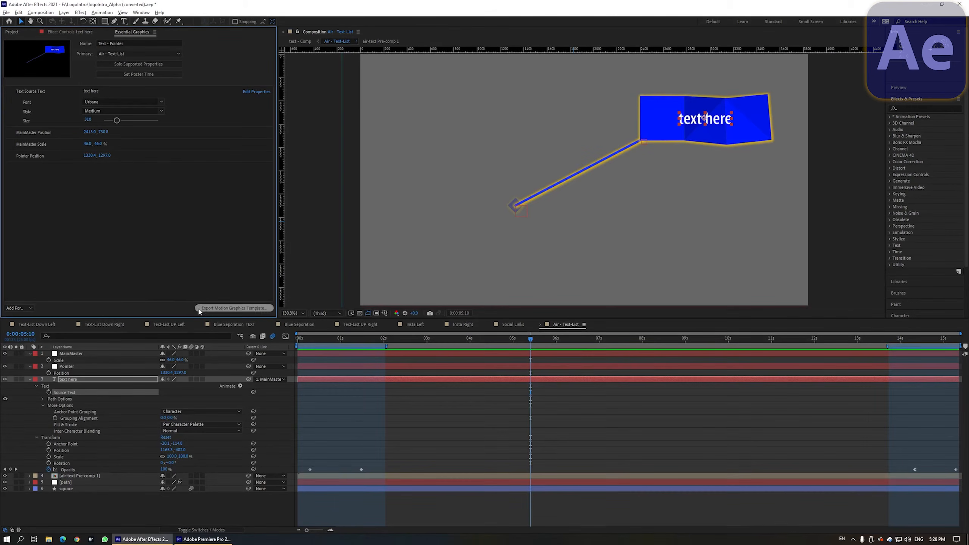
{"action": "left_click", "coordinate": [229, 309]}
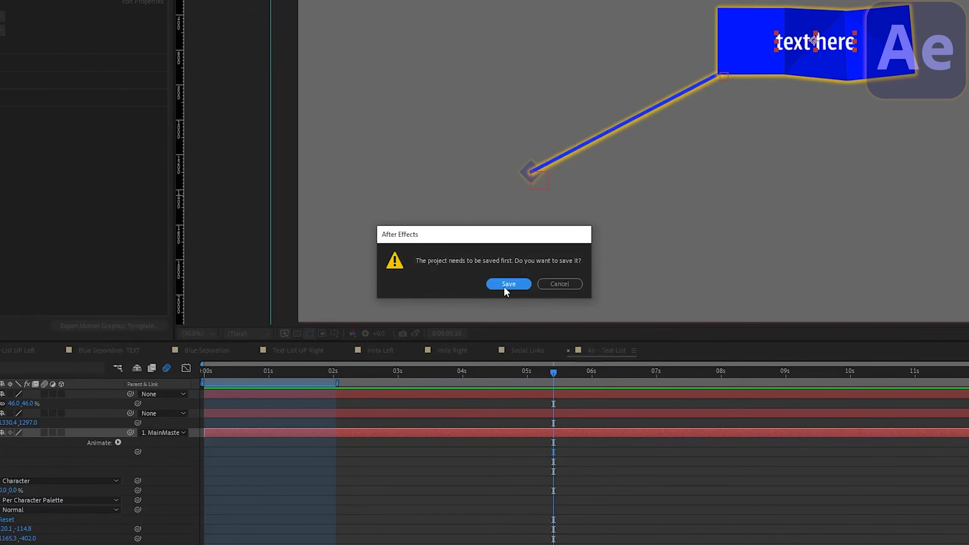
{"action": "left_click", "coordinate": [507, 284]}
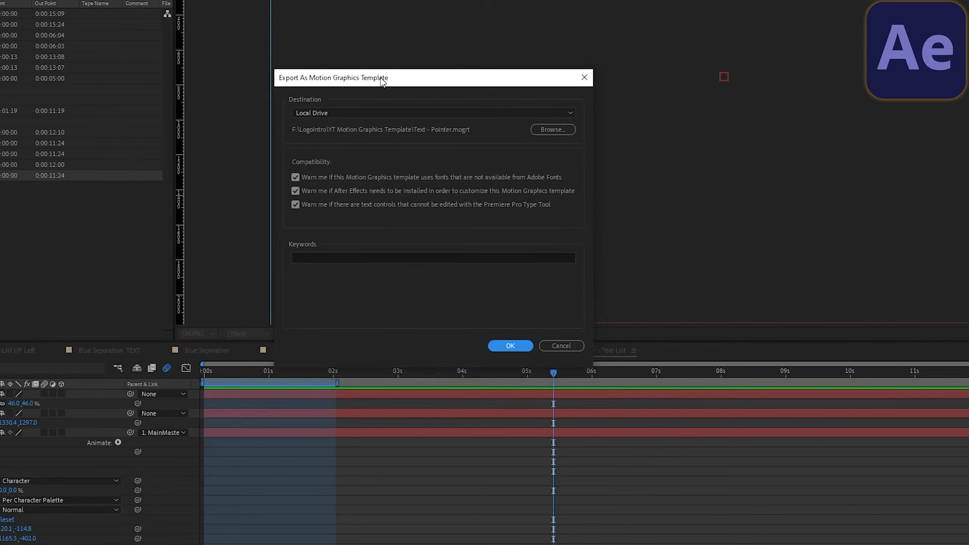
{"action": "left_click_drag", "start_coordinate": [381, 81], "coordinate": [404, 110]}
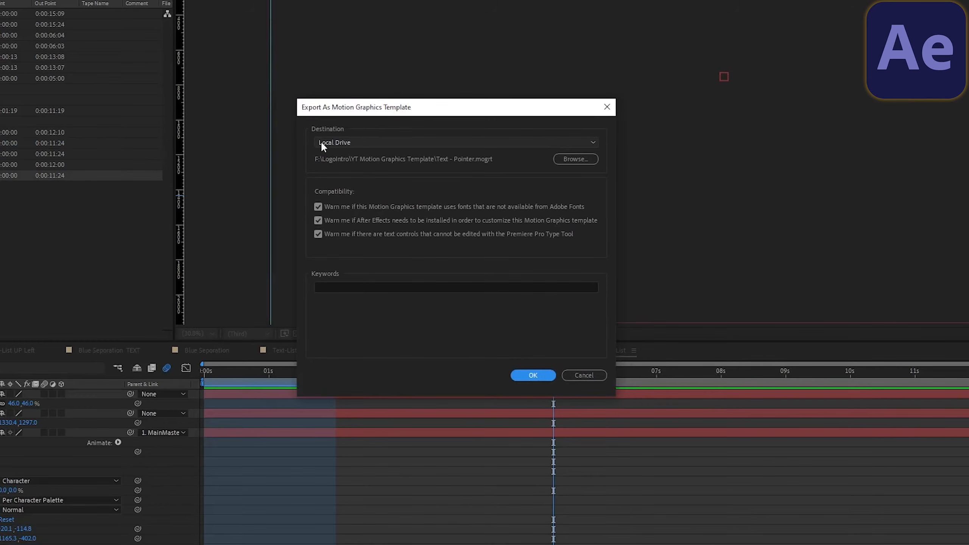
{"action": "left_click", "coordinate": [340, 143]}
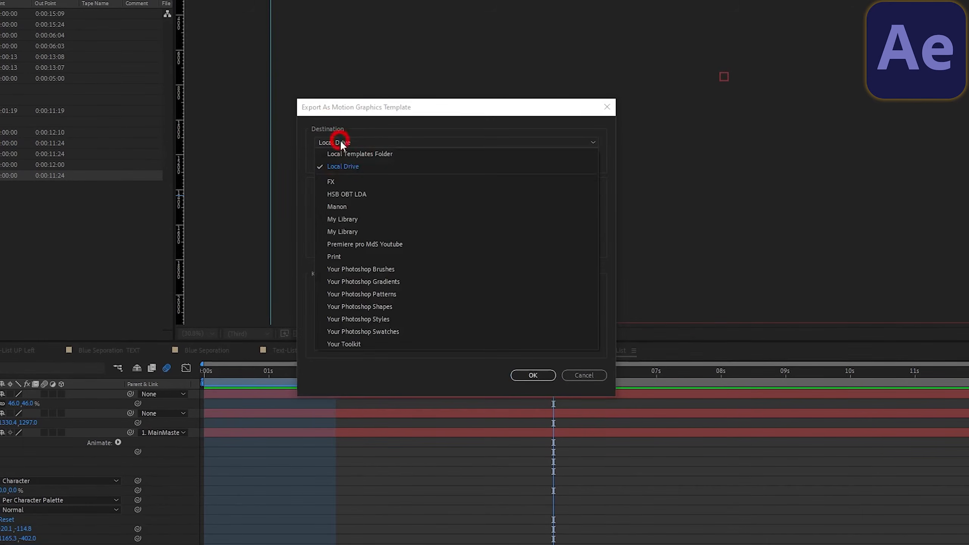
{"action": "left_click", "coordinate": [361, 125]}
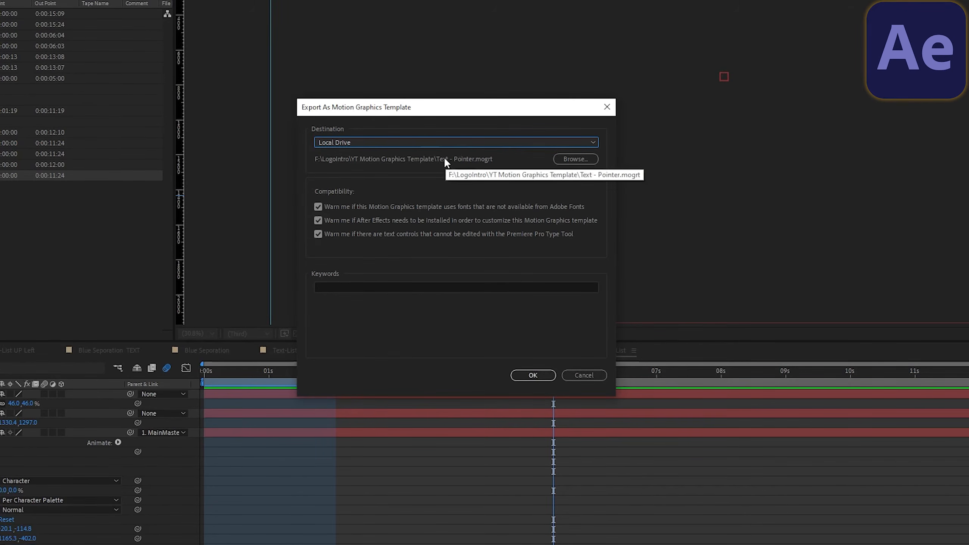
{"action": "left_click", "coordinate": [435, 142]}
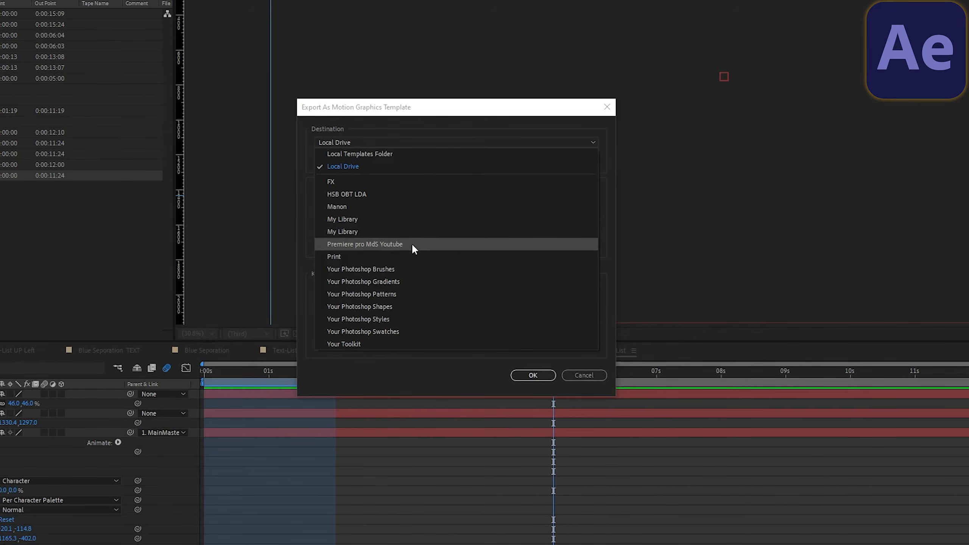
{"action": "left_click", "coordinate": [398, 244]}
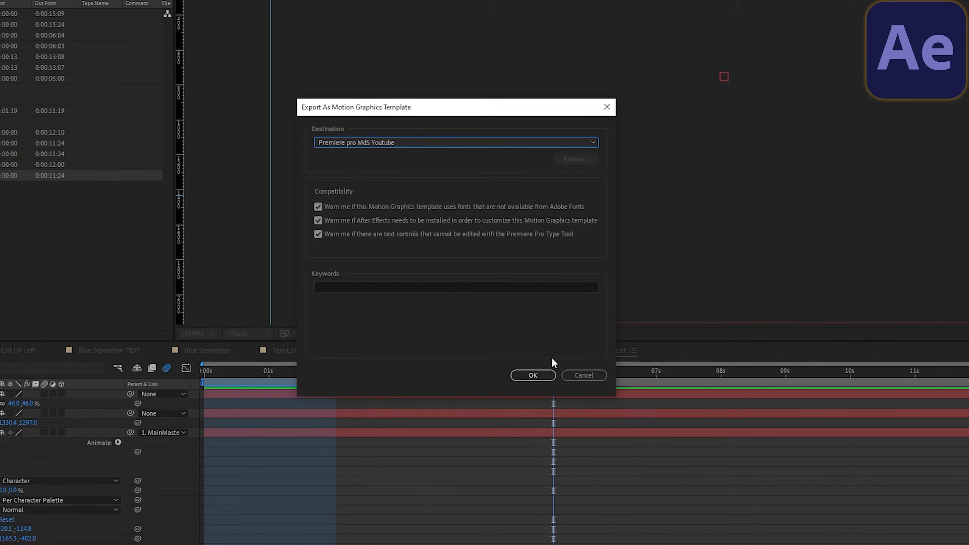
{"action": "left_click", "coordinate": [541, 376]}
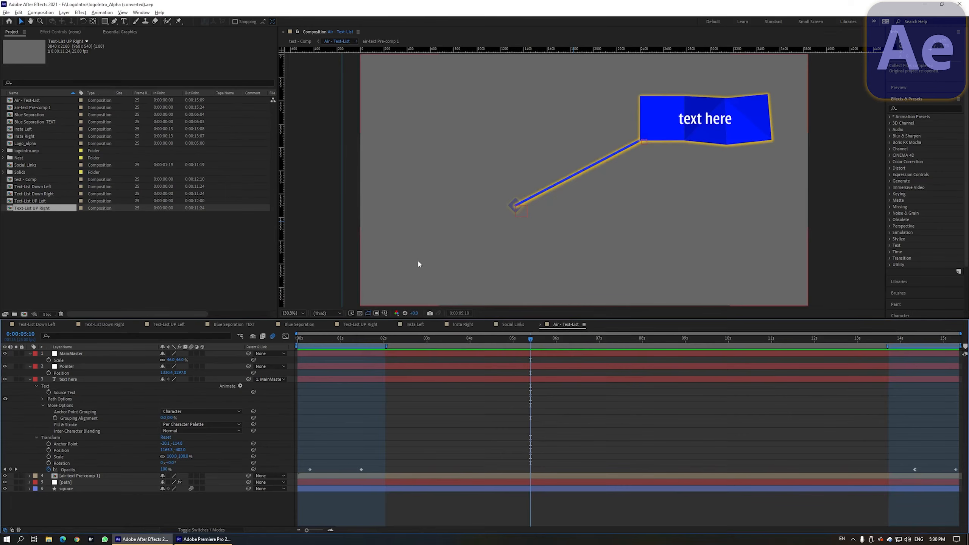
Step: Switch to Premiere Pro and open the Premiere pro MdS Youtube library in the Libraries panel
{"action": "left_click", "coordinate": [195, 242]}
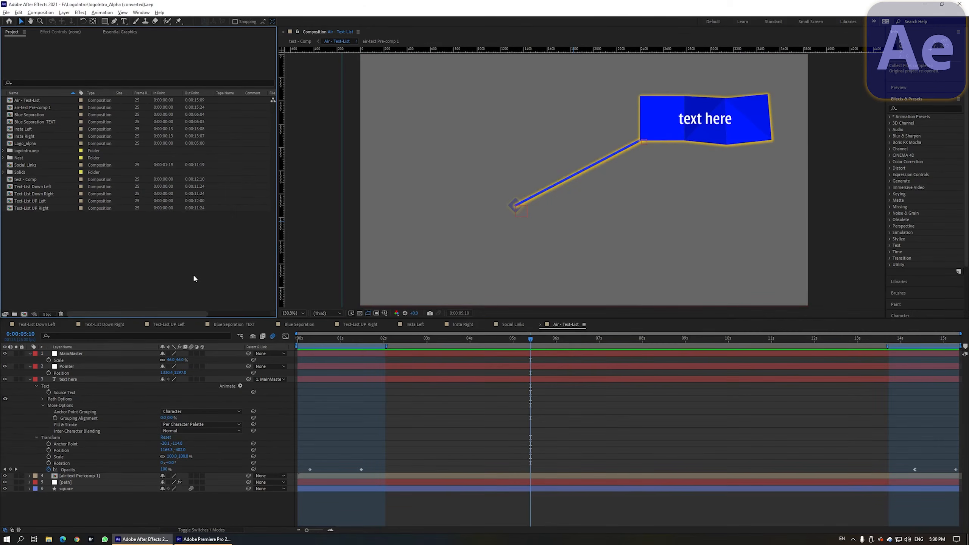
{"action": "left_click", "coordinate": [203, 539]}
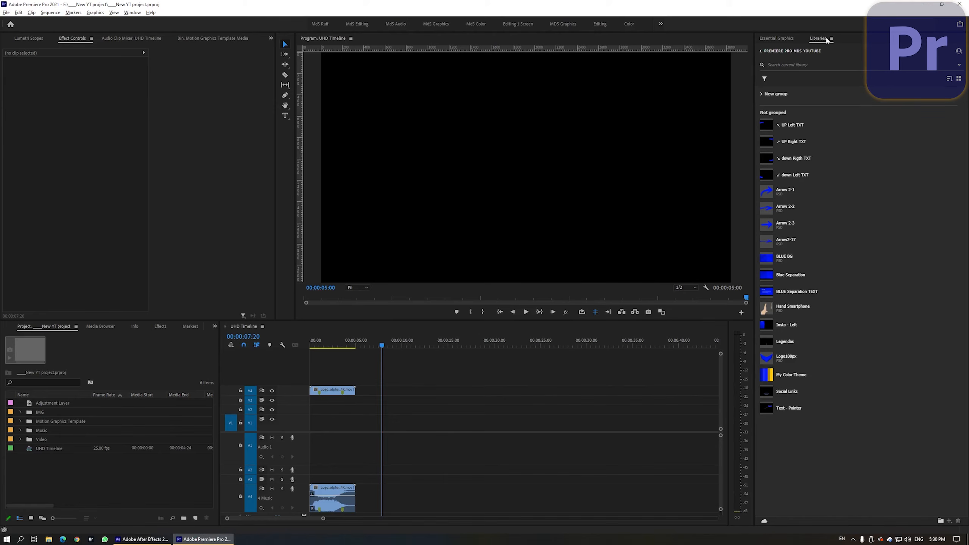
{"action": "left_click", "coordinate": [131, 12]}
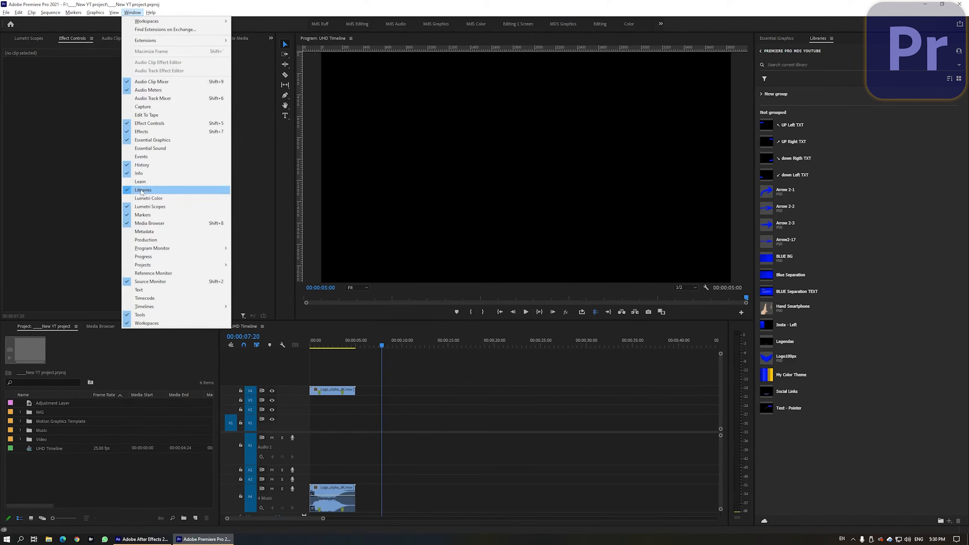
{"action": "left_click", "coordinate": [762, 51]}
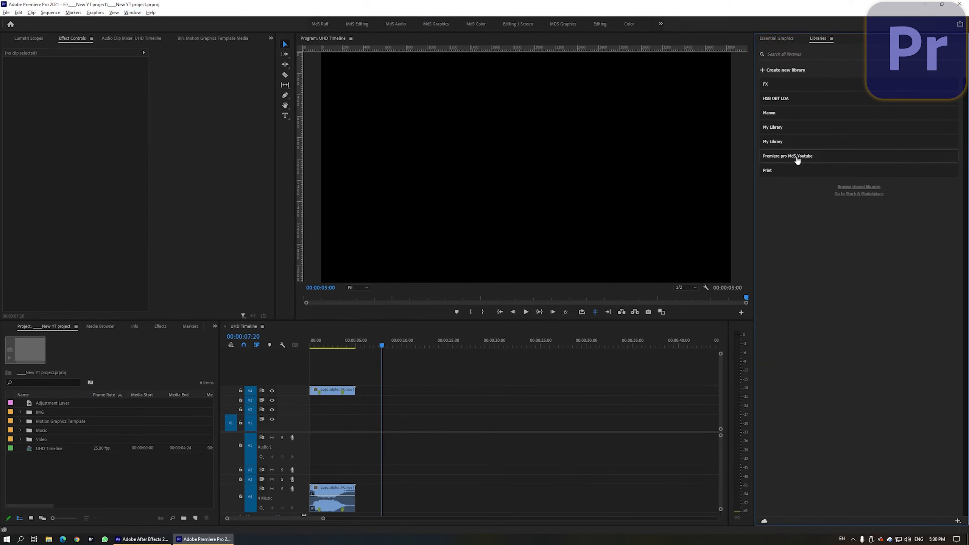
{"action": "left_click", "coordinate": [815, 158]}
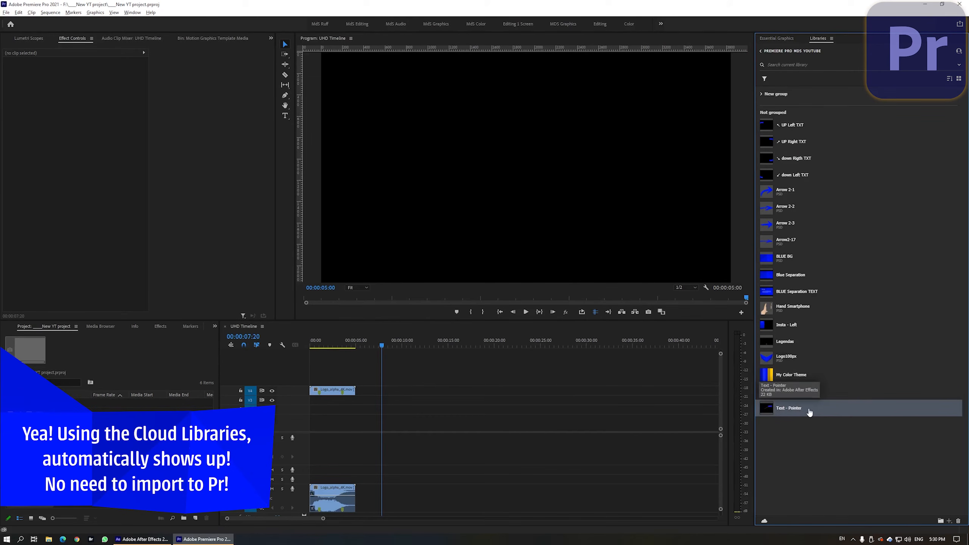
Step: Place the Text - Pointer template from the library on the timeline and lengthen its clip
{"action": "left_click_drag", "start_coordinate": [825, 413], "coordinate": [406, 402]}
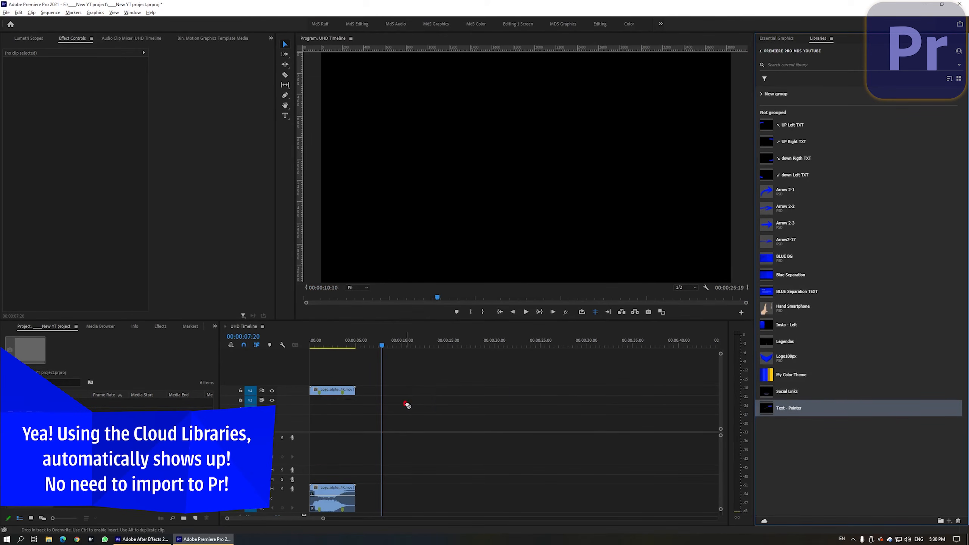
{"action": "left_click", "coordinate": [412, 346]}
{"action": "left_click_drag", "start_coordinate": [415, 346], "coordinate": [498, 355]}
{"action": "left_click_drag", "start_coordinate": [546, 400], "coordinate": [462, 400]}
{"action": "left_click", "coordinate": [411, 344]}
{"action": "left_click_drag", "start_coordinate": [411, 343], "coordinate": [446, 357]}
{"action": "left_click_drag", "start_coordinate": [457, 399], "coordinate": [698, 400]}
{"action": "left_click", "coordinate": [399, 343]}
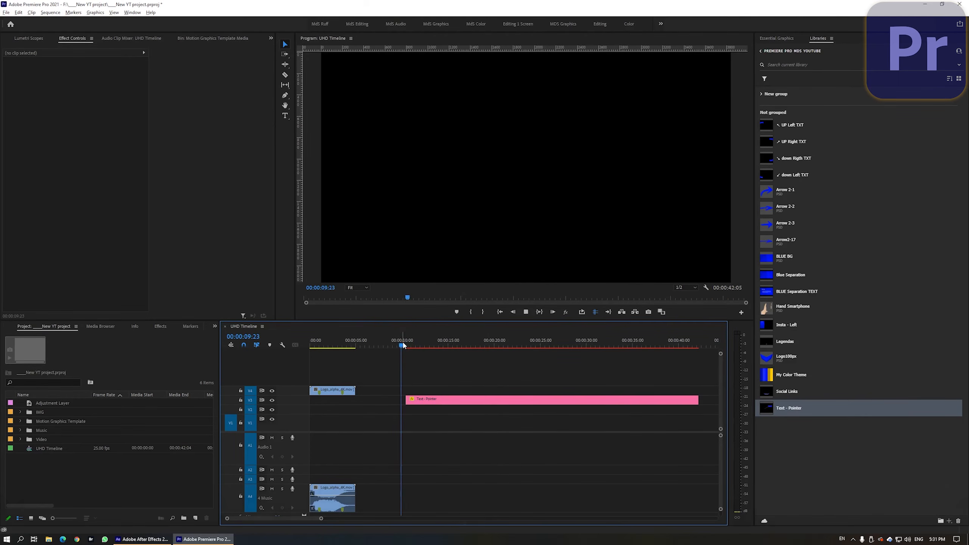
Step: Select the callout clip, add lines 'teste text' and '123' to its Source Text, and nudge the MainMaster position
{"action": "key", "text": "space"}
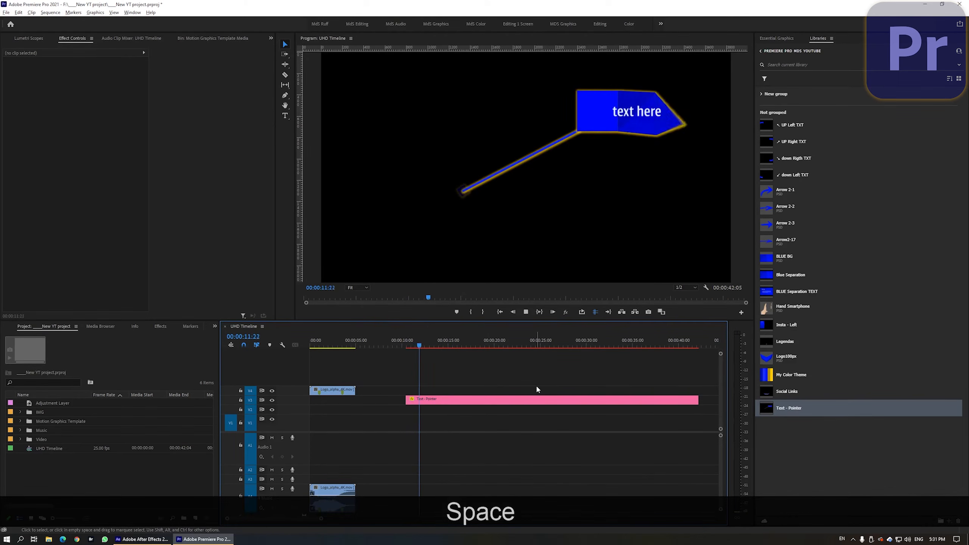
{"action": "left_click", "coordinate": [536, 400]}
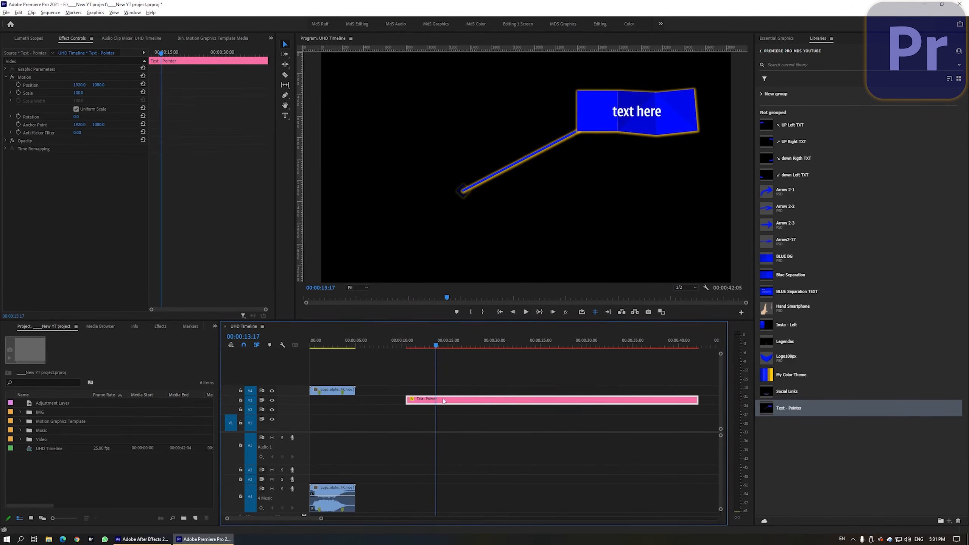
{"action": "left_click", "coordinate": [777, 38]}
{"action": "left_click", "coordinate": [793, 79]}
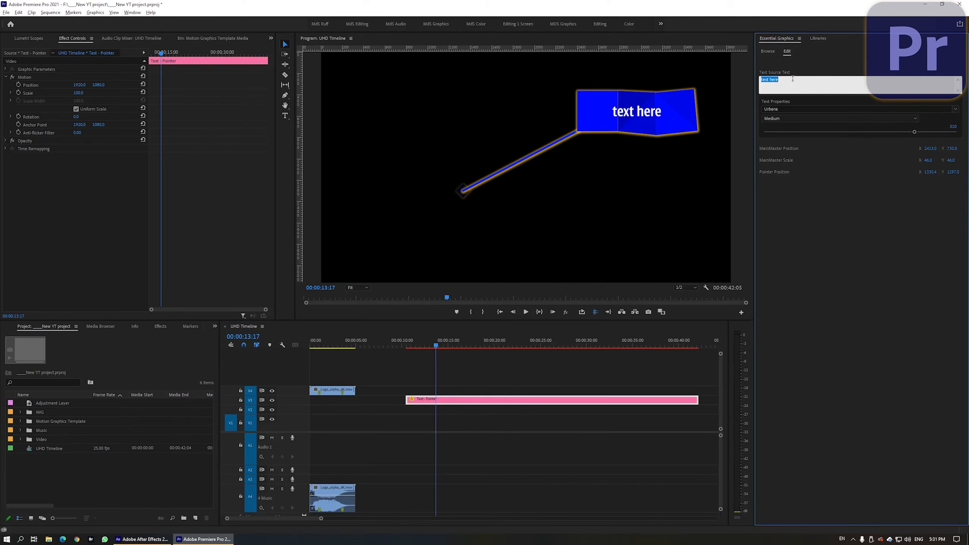
{"action": "left_click", "coordinate": [793, 80]}
{"action": "key", "text": "Return"}
{"action": "type", "text": "test"}
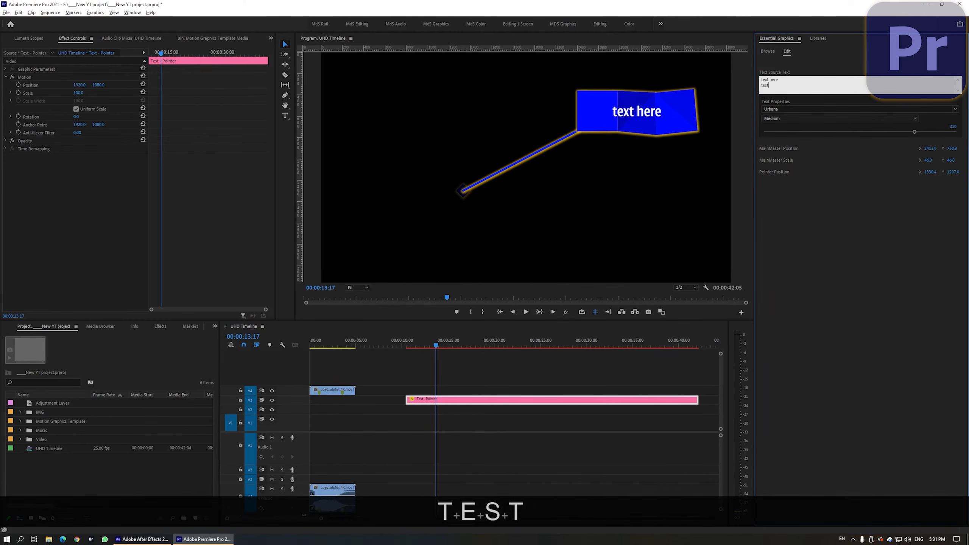
{"action": "type", "text": "e text"}
{"action": "key", "text": "Return"}
{"action": "type", "text": "123"}
{"action": "left_click", "coordinate": [713, 182]}
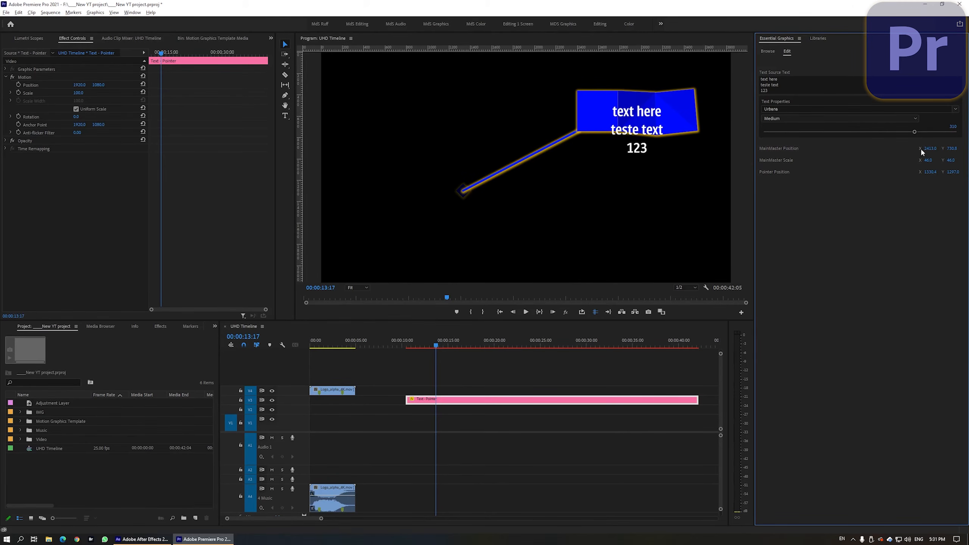
{"action": "left_click_drag", "start_coordinate": [931, 149], "coordinate": [929, 150]}
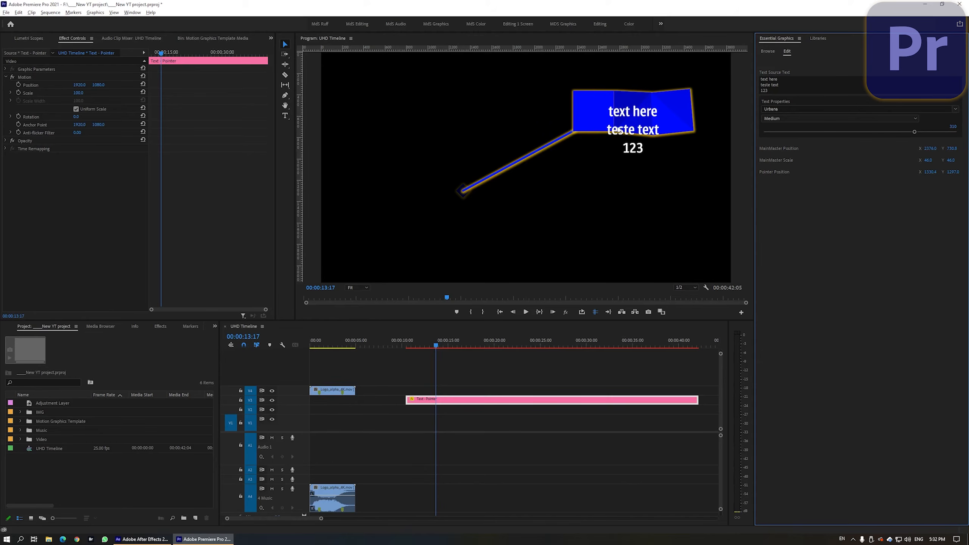
Step: Delete the callout clip from the timeline and remove the Text - Pointer template from the library
{"action": "key", "text": "Delete"}
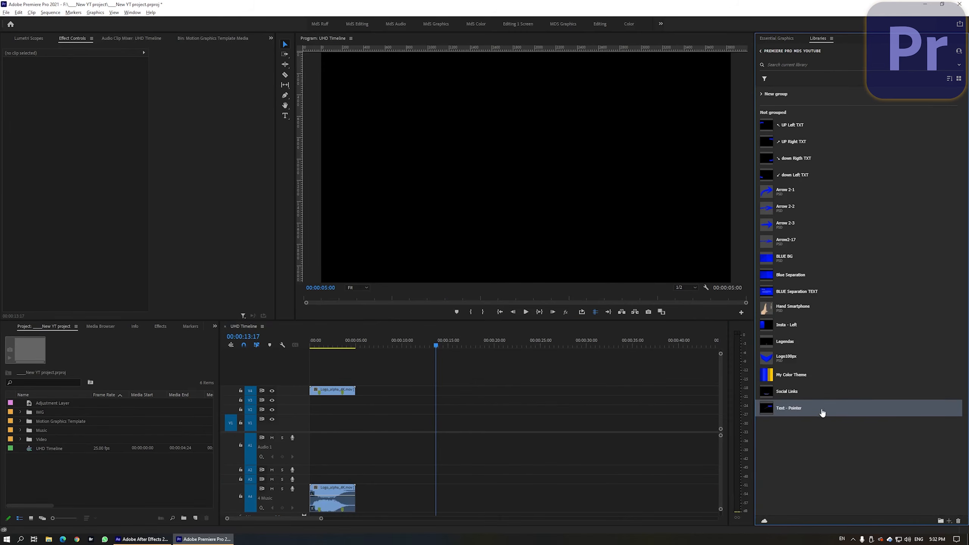
{"action": "key", "text": "Delete"}
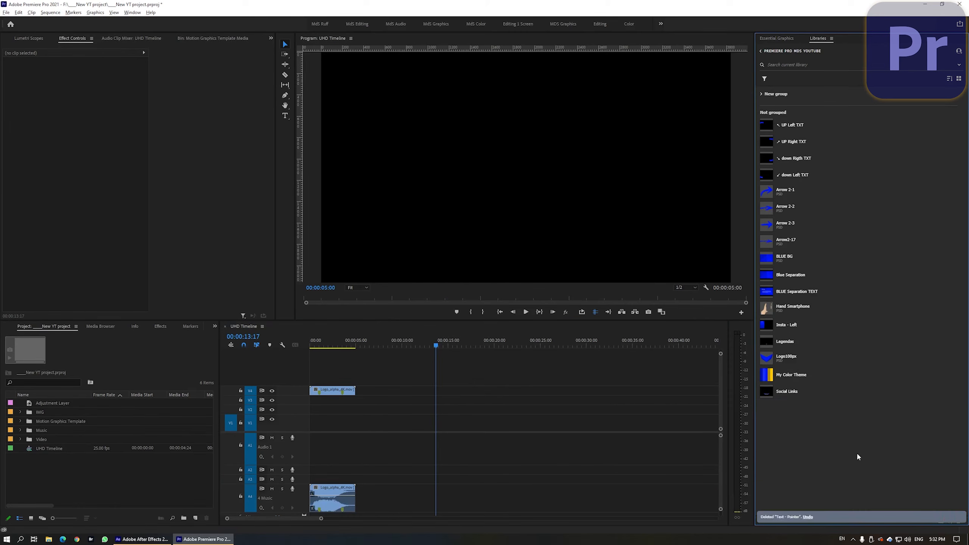
Step: In After Effects, add the text here layer's Position to the Essential Graphics panel and rename it text Position
{"action": "left_click", "coordinate": [147, 541]}
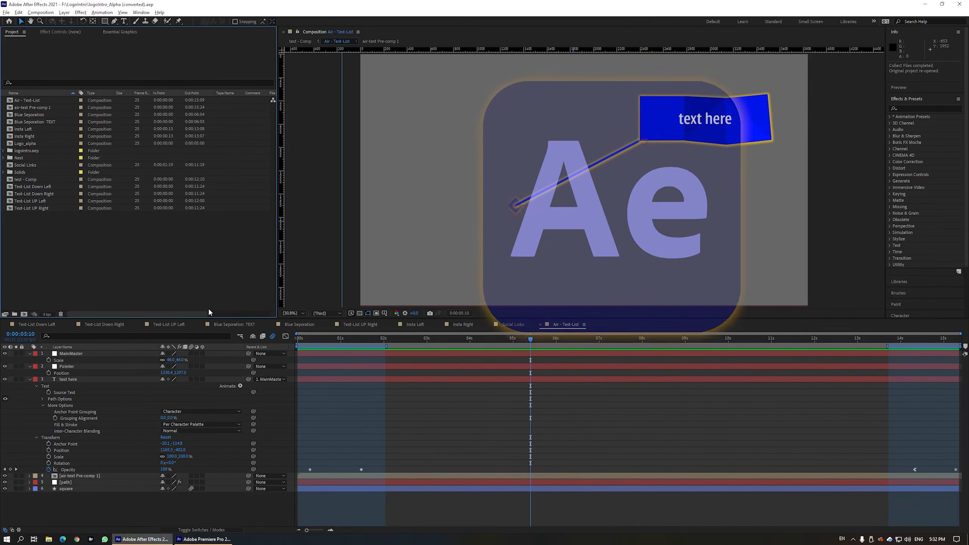
{"action": "left_click", "coordinate": [114, 34]}
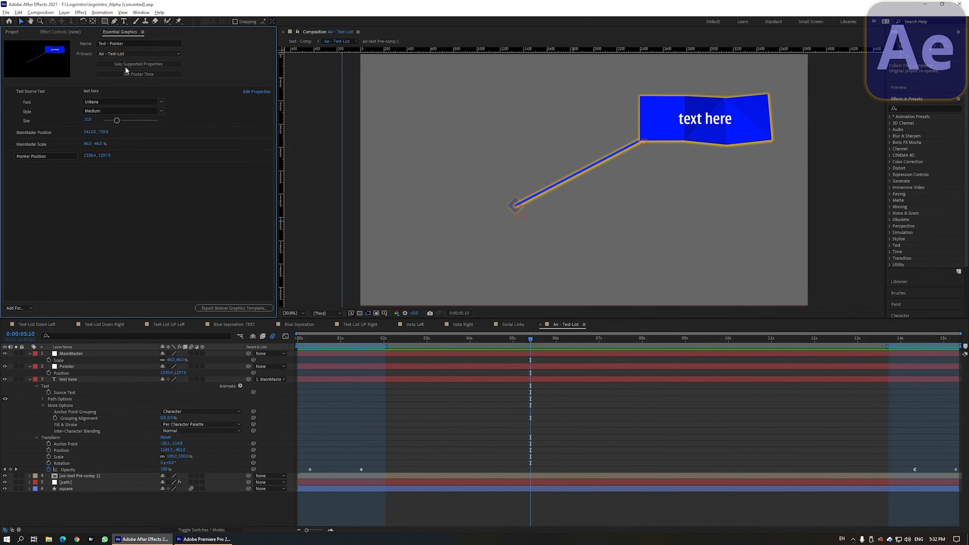
{"action": "left_click", "coordinate": [69, 380]}
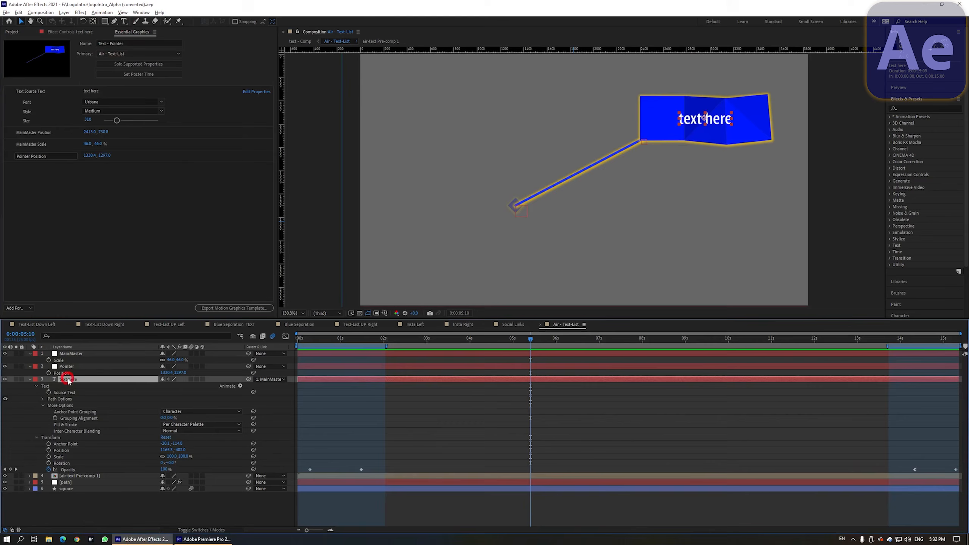
{"action": "left_click", "coordinate": [62, 451]}
{"action": "left_click_drag", "start_coordinate": [63, 454], "coordinate": [68, 131]}
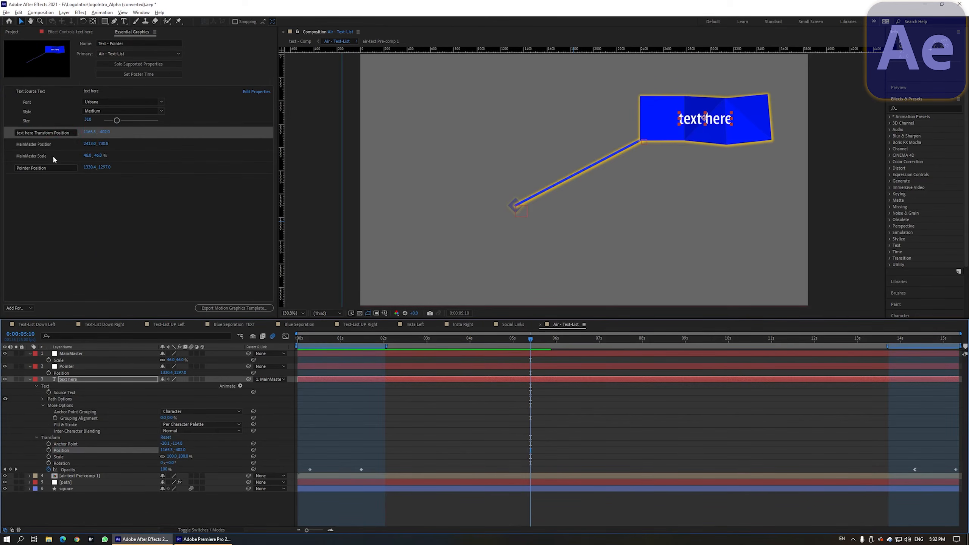
{"action": "key", "text": "BackSpace"}
{"action": "key", "text": "BackSpace"}
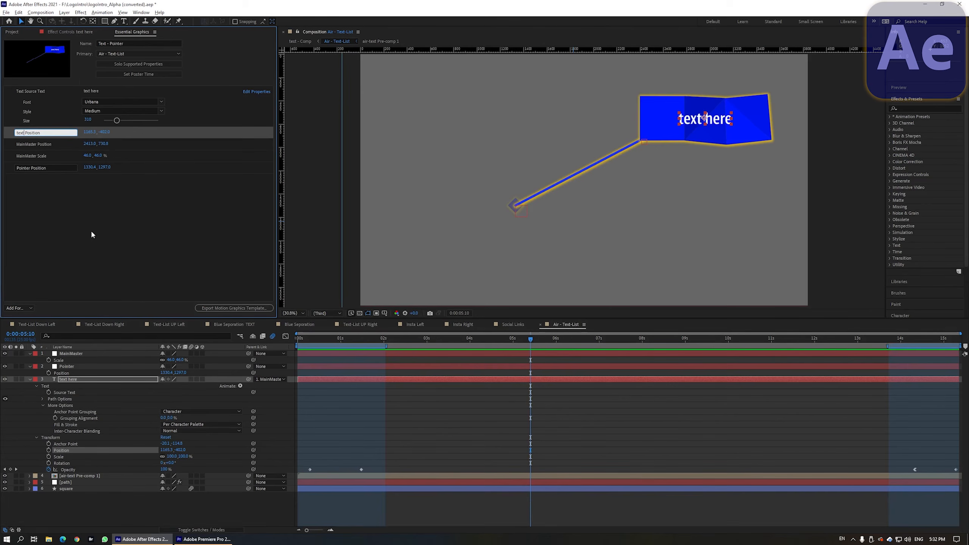
{"action": "left_click", "coordinate": [95, 243]}
Step: Export the Motion Graphics Template again, saving the project first
{"action": "left_click", "coordinate": [221, 308]}
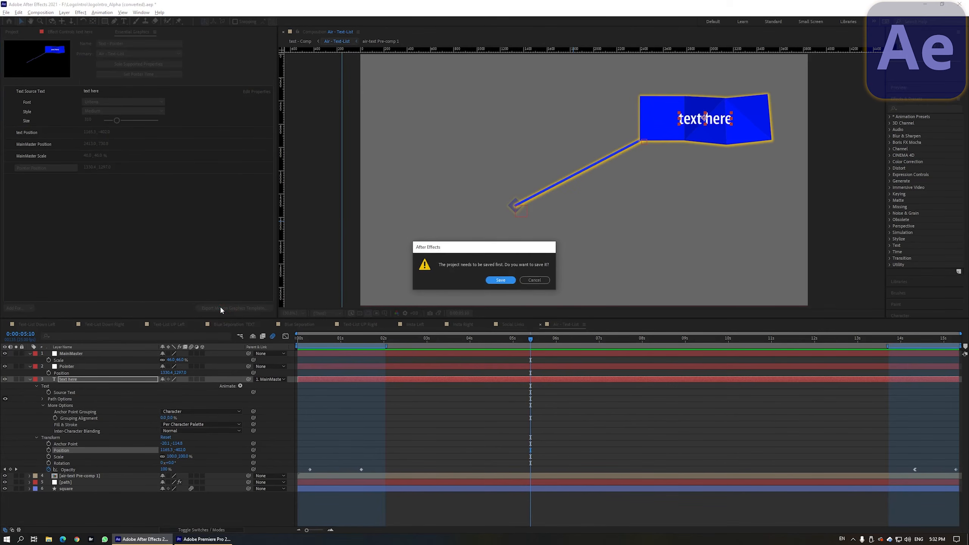
{"action": "left_click", "coordinate": [500, 280]}
{"action": "left_click", "coordinate": [517, 341]}
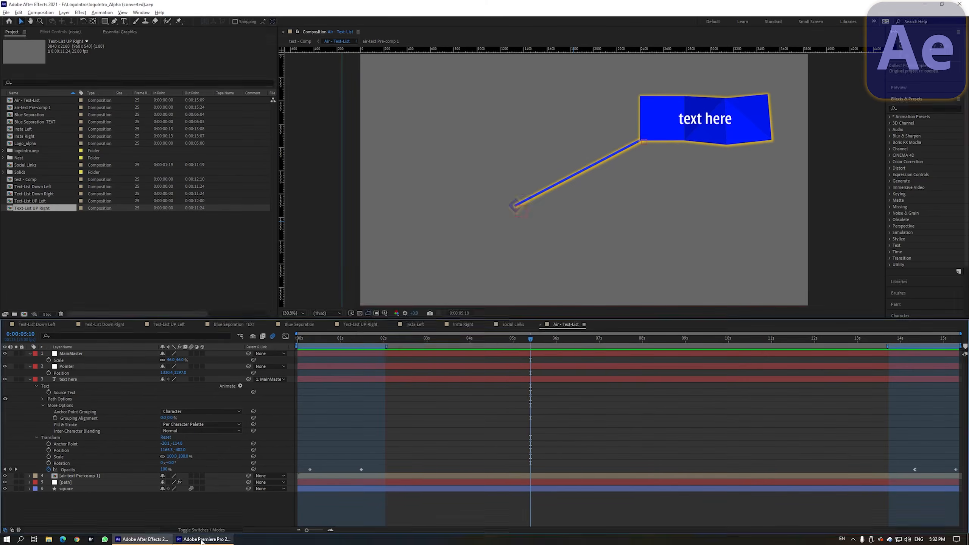
Step: In Premiere Pro, place the updated Text - Pointer template on the timeline and add lines 'hello' and 'world' to its Source Text
{"action": "left_click", "coordinate": [201, 540]}
{"action": "left_click_drag", "start_coordinate": [791, 409], "coordinate": [406, 411]}
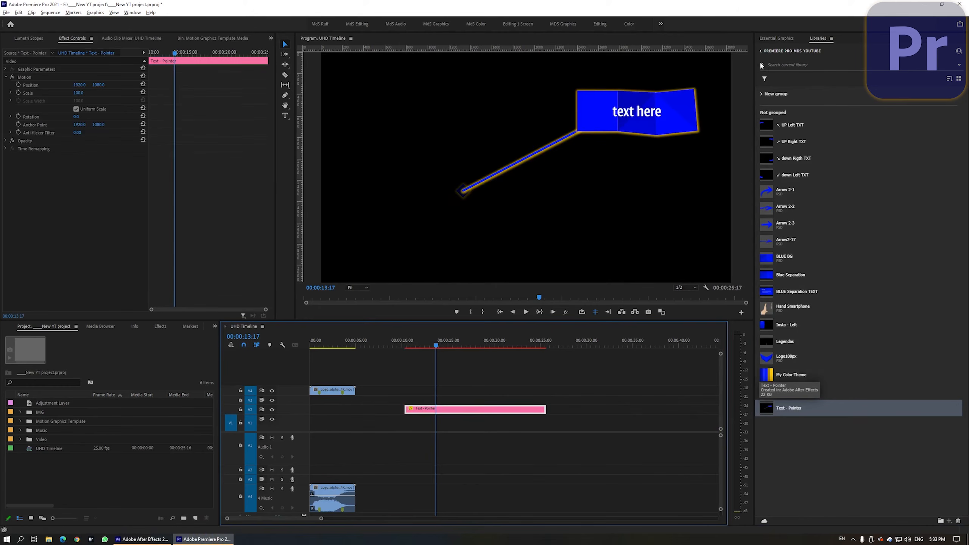
{"action": "left_click", "coordinate": [775, 38]}
{"action": "left_click", "coordinate": [804, 83]}
{"action": "left_click", "coordinate": [804, 83]}
{"action": "key", "text": "Return"}
{"action": "type", "text": "hello"}
{"action": "key", "text": "Return"}
{"action": "type", "text": "world"}
{"action": "left_click", "coordinate": [796, 179]}
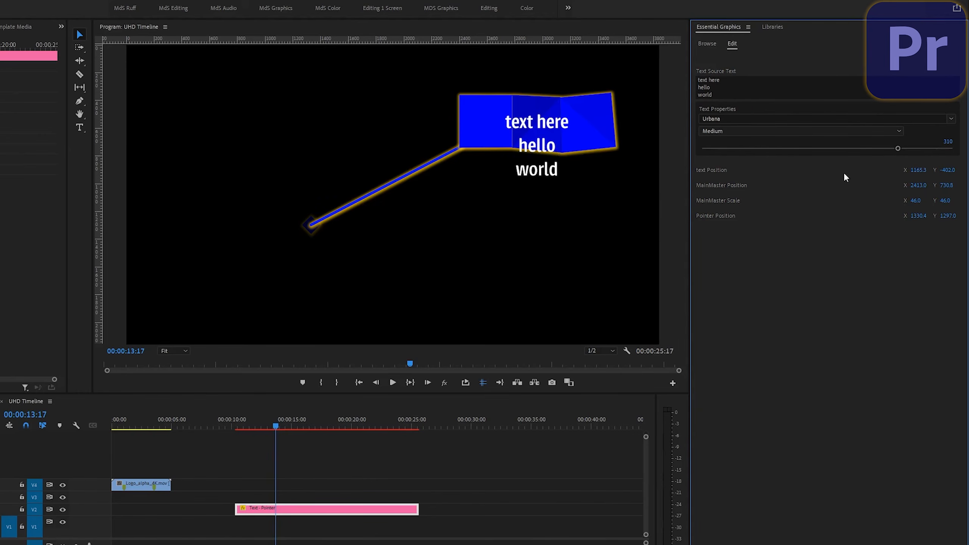
Step: Adjust the callout's text position, set the font size to 225, and change the MainMaster position and scale
{"action": "left_click_drag", "start_coordinate": [948, 171], "coordinate": [797, 171]}
{"action": "left_click_drag", "start_coordinate": [898, 148], "coordinate": [842, 157]}
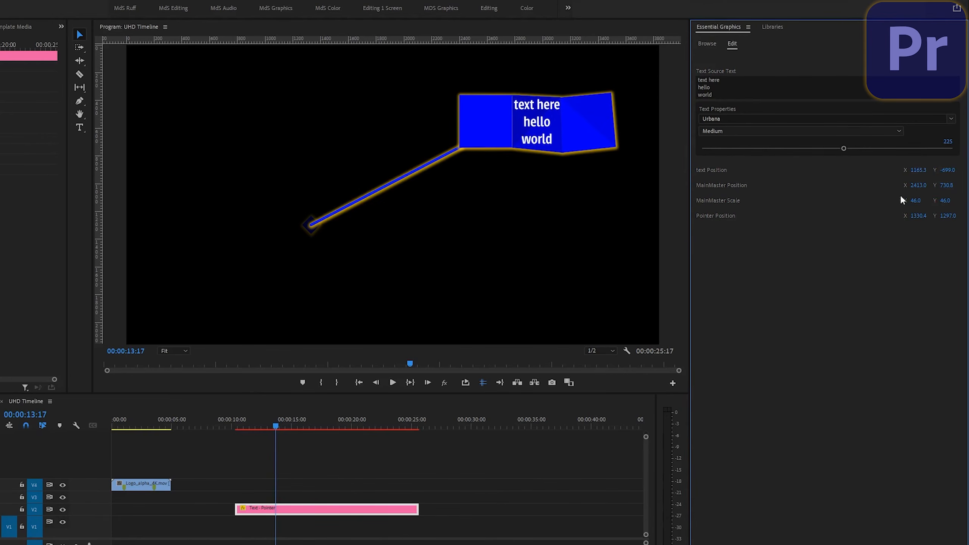
{"action": "left_click_drag", "start_coordinate": [918, 186], "coordinate": [845, 186]}
{"action": "mouse_move", "coordinate": [916, 201]}
{"action": "left_mouse_down"}
{"action": "mouse_move", "coordinate": [891, 201]}
{"action": "mouse_move", "coordinate": [930, 201]}
{"action": "mouse_move", "coordinate": [917, 201]}
{"action": "mouse_move", "coordinate": [948, 216]}
{"action": "mouse_move", "coordinate": [788, 217]}
{"action": "mouse_move", "coordinate": [874, 229]}
{"action": "mouse_move", "coordinate": [859, 240]}
{"action": "left_mouse_up"}
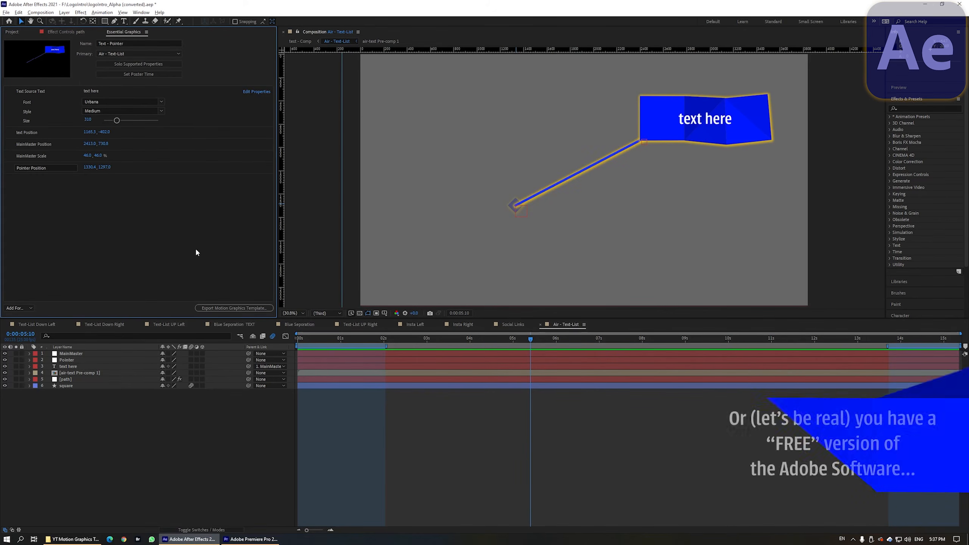
Step: Export the template from After Effects to Local Drive in the YT Motion Graphics Template folder, saving the project first
{"action": "left_click", "coordinate": [218, 309]}
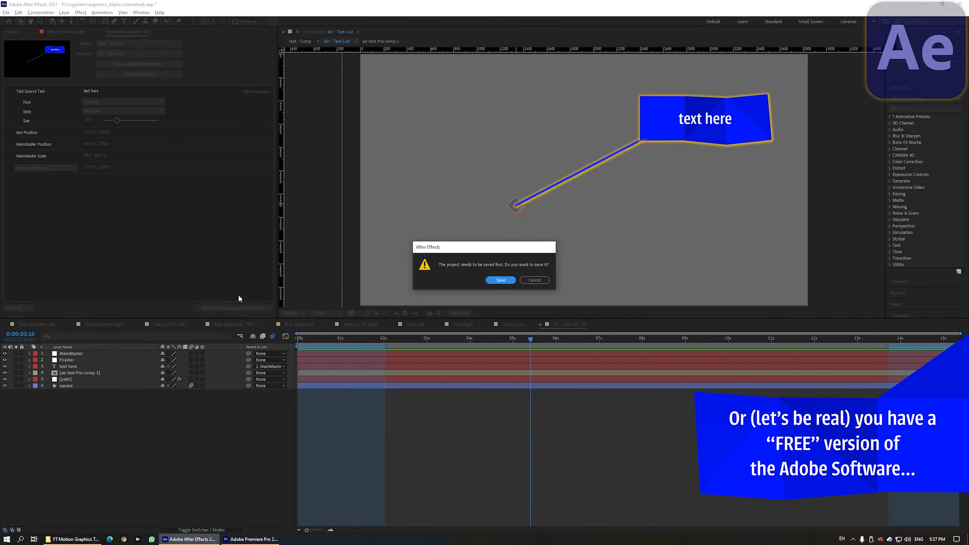
{"action": "left_click", "coordinate": [489, 280]}
{"action": "left_click", "coordinate": [402, 187]}
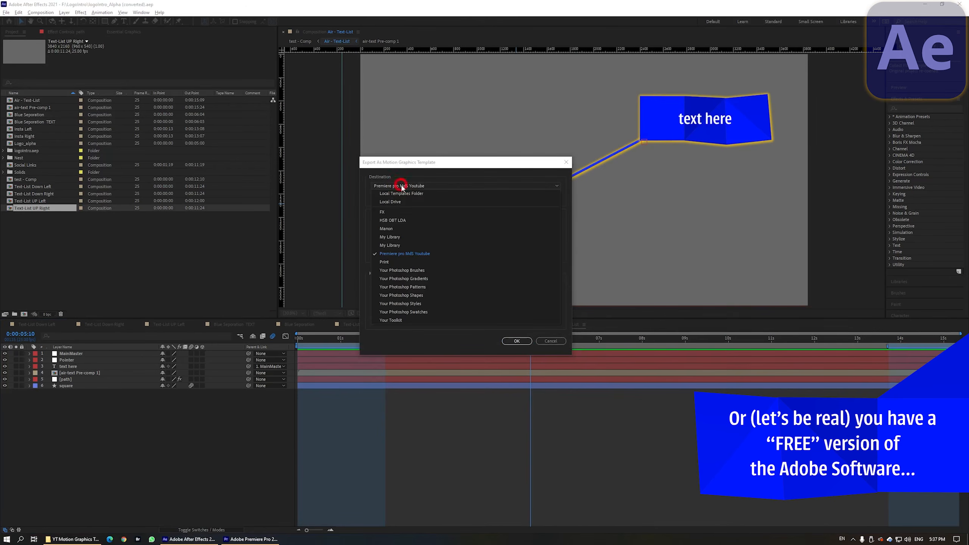
{"action": "left_click", "coordinate": [391, 202]}
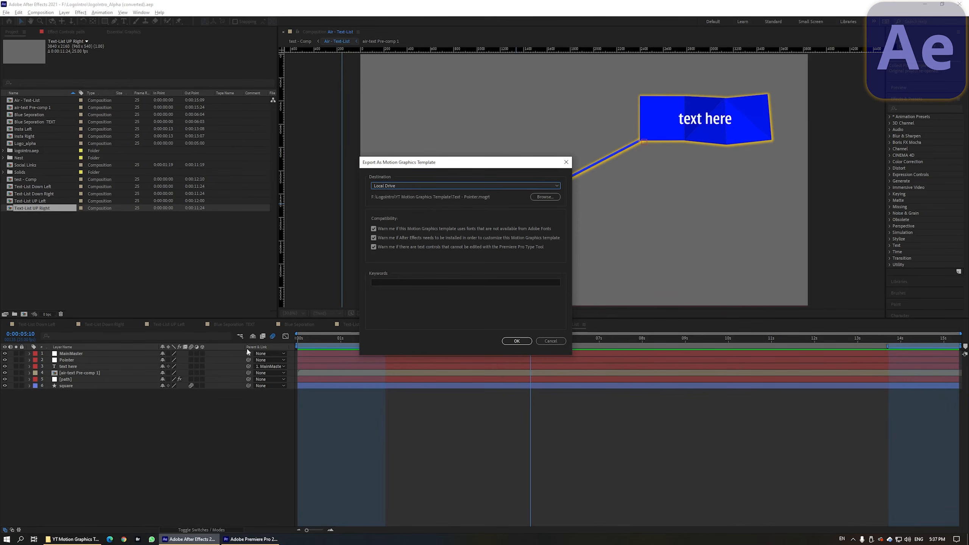
{"action": "left_click", "coordinate": [79, 537]}
{"action": "left_click_drag", "start_coordinate": [383, 111], "coordinate": [609, 98]}
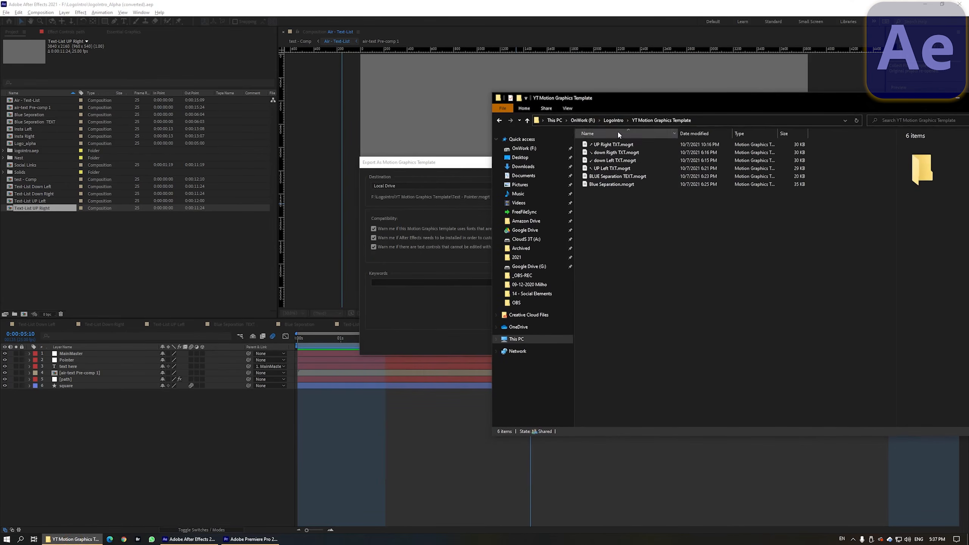
{"action": "left_click", "coordinate": [463, 162]}
{"action": "left_click", "coordinate": [518, 341]}
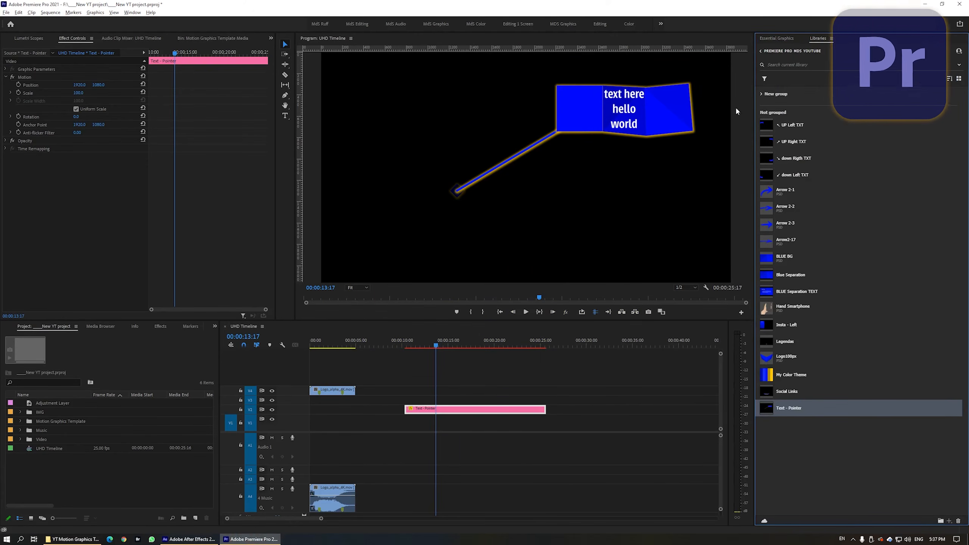
Step: Add the YT Motion Graphics Template folder as an additional templates folder in Premiere's Essential Graphics browser
{"action": "left_click", "coordinate": [770, 39]}
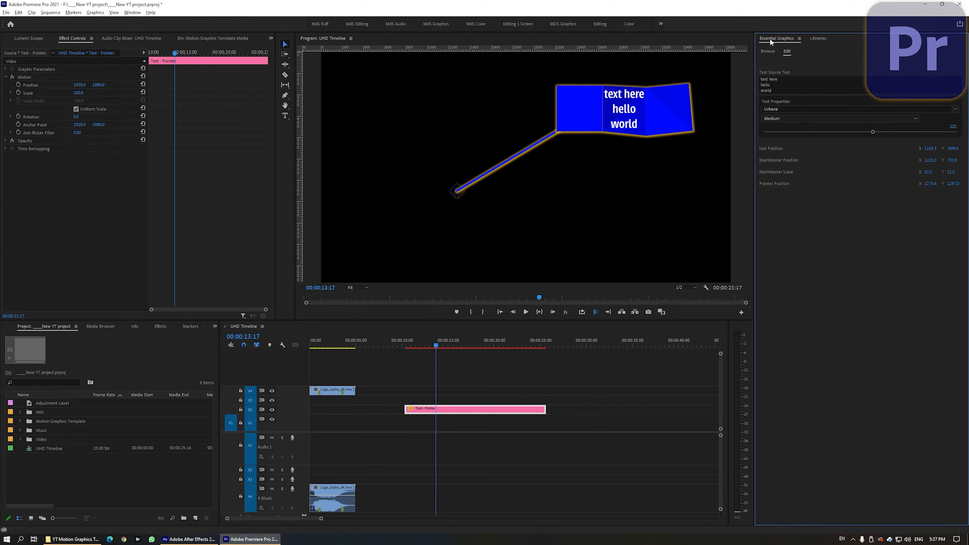
{"action": "left_click", "coordinate": [768, 53]}
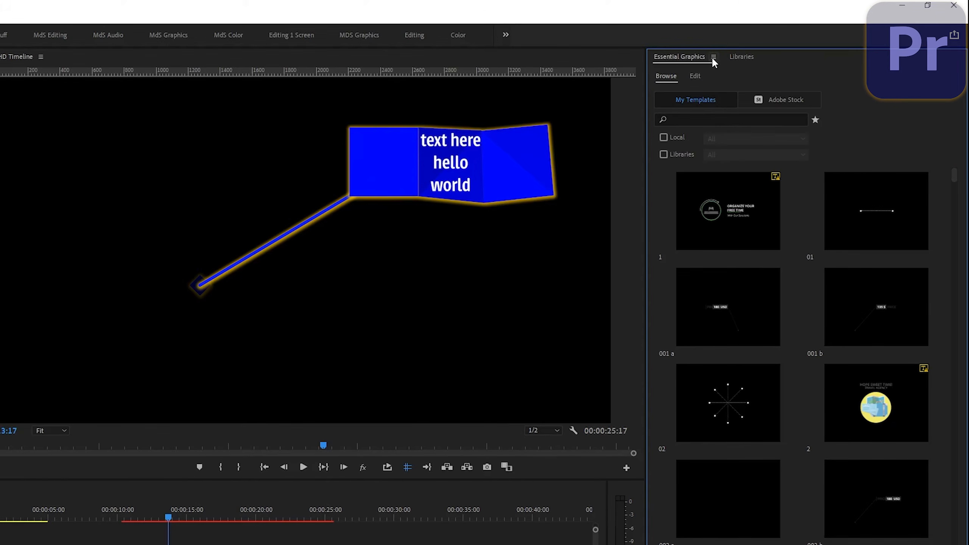
{"action": "left_click", "coordinate": [713, 57]}
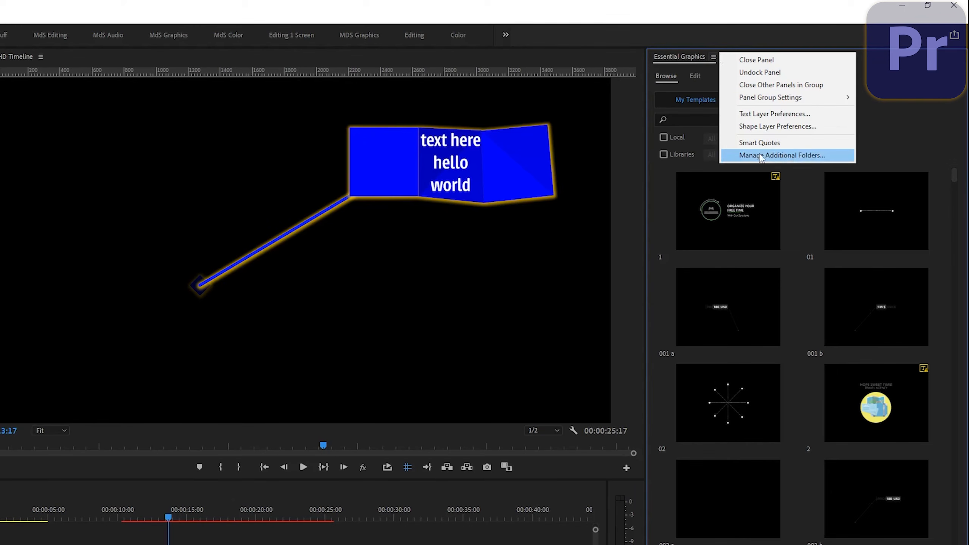
{"action": "left_click", "coordinate": [807, 161]}
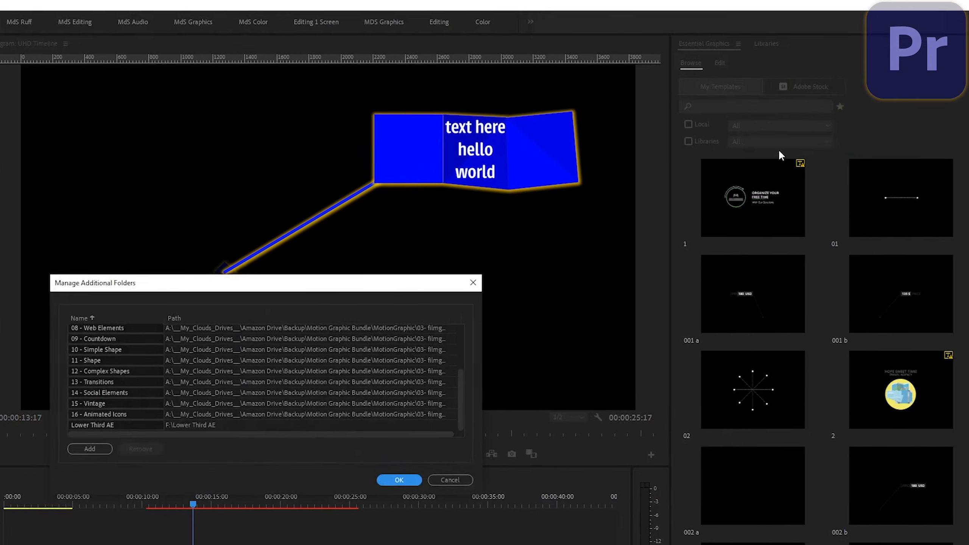
{"action": "left_click", "coordinate": [86, 450]}
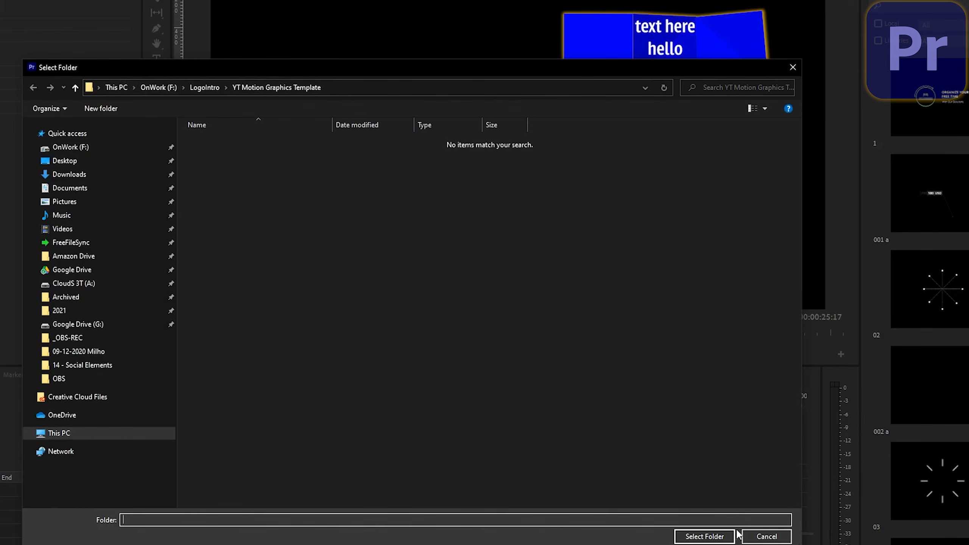
{"action": "left_click", "coordinate": [710, 536]}
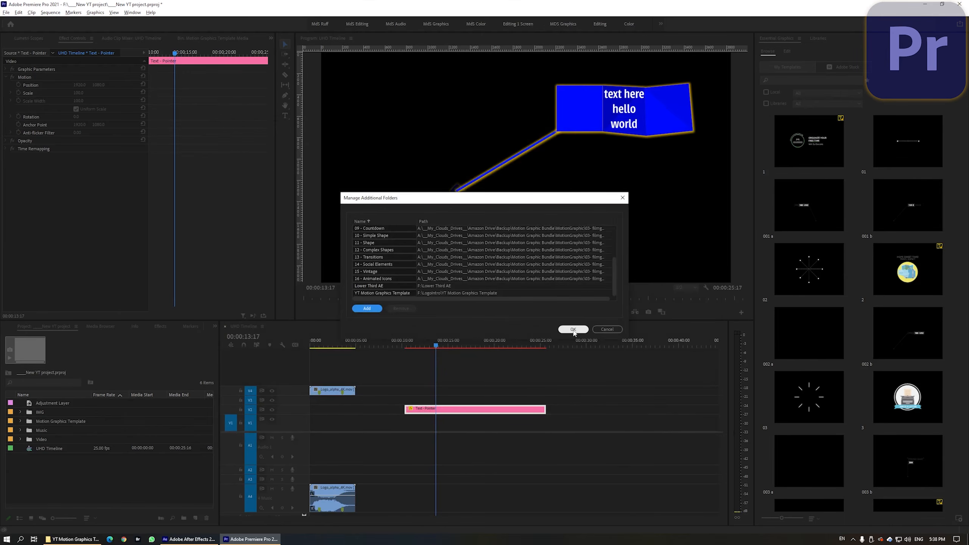
{"action": "left_click", "coordinate": [574, 331]}
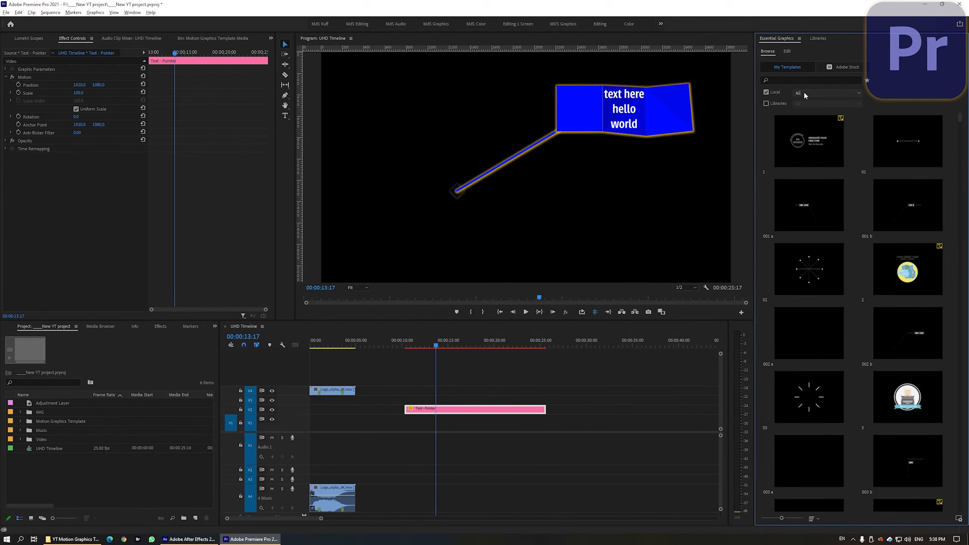
Step: Filter local templates to YT Motion Graphics Template and place the Text - Pointer template on the timeline
{"action": "left_click", "coordinate": [804, 92]}
{"action": "left_click", "coordinate": [801, 258]}
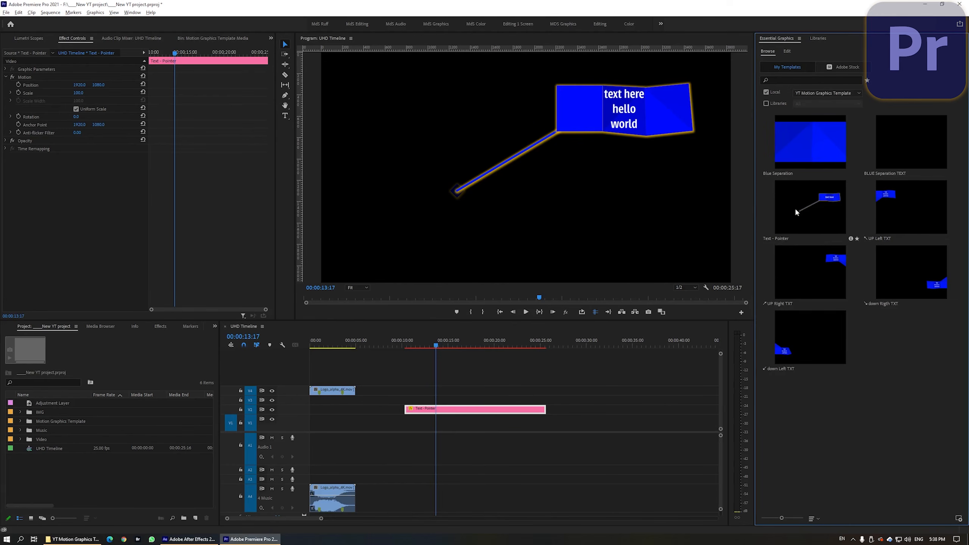
{"action": "left_click_drag", "start_coordinate": [810, 203], "coordinate": [622, 432]}
{"action": "left_click_drag", "start_coordinate": [491, 345], "coordinate": [517, 345]}
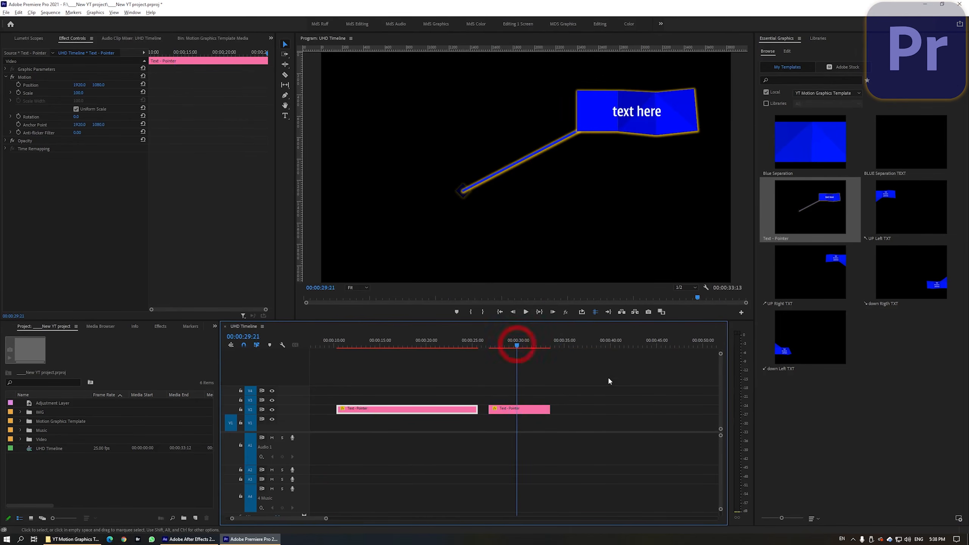